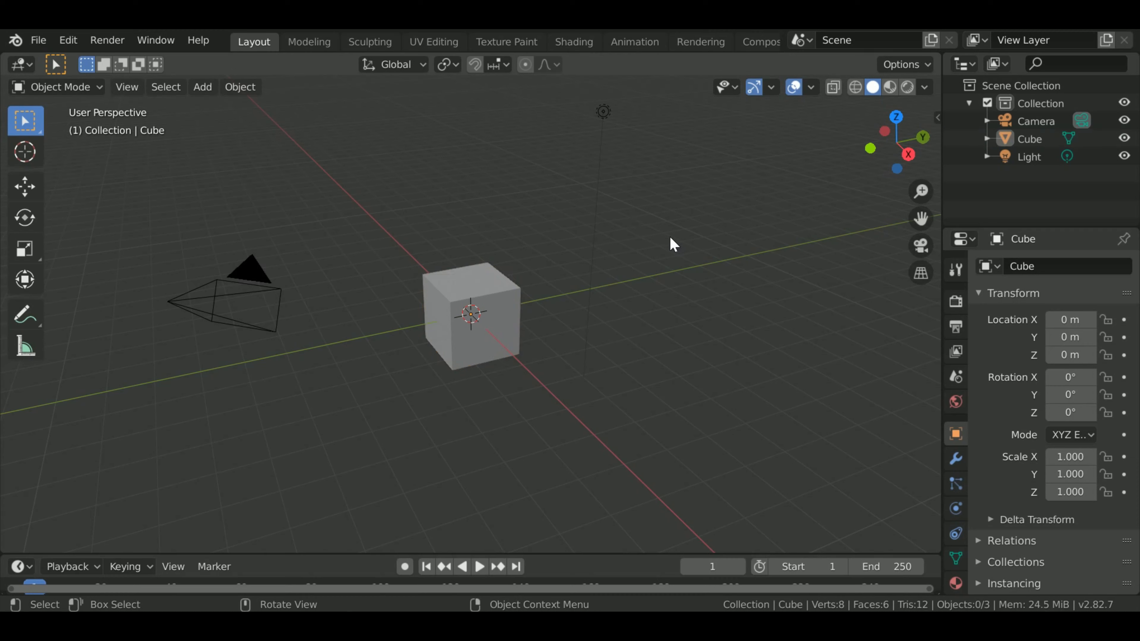
Set the Shortcut VUr key display to dock on the left and start it
{"action": "key", "text": "n"}
{"action": "left_click", "coordinate": [933, 335]}
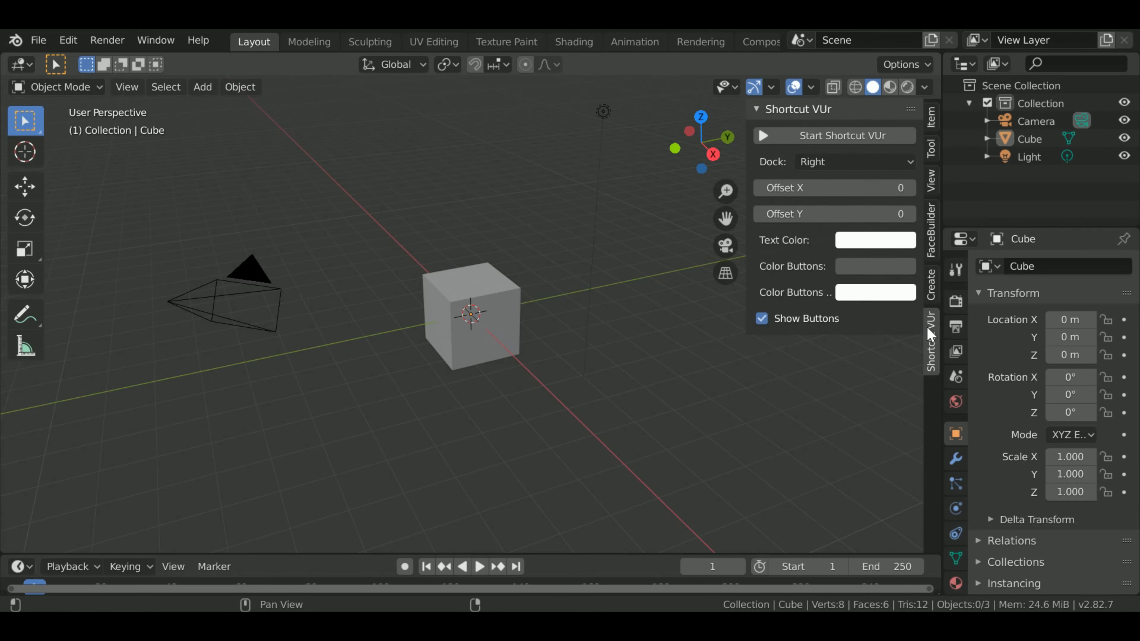
{"action": "left_click", "coordinate": [839, 161]}
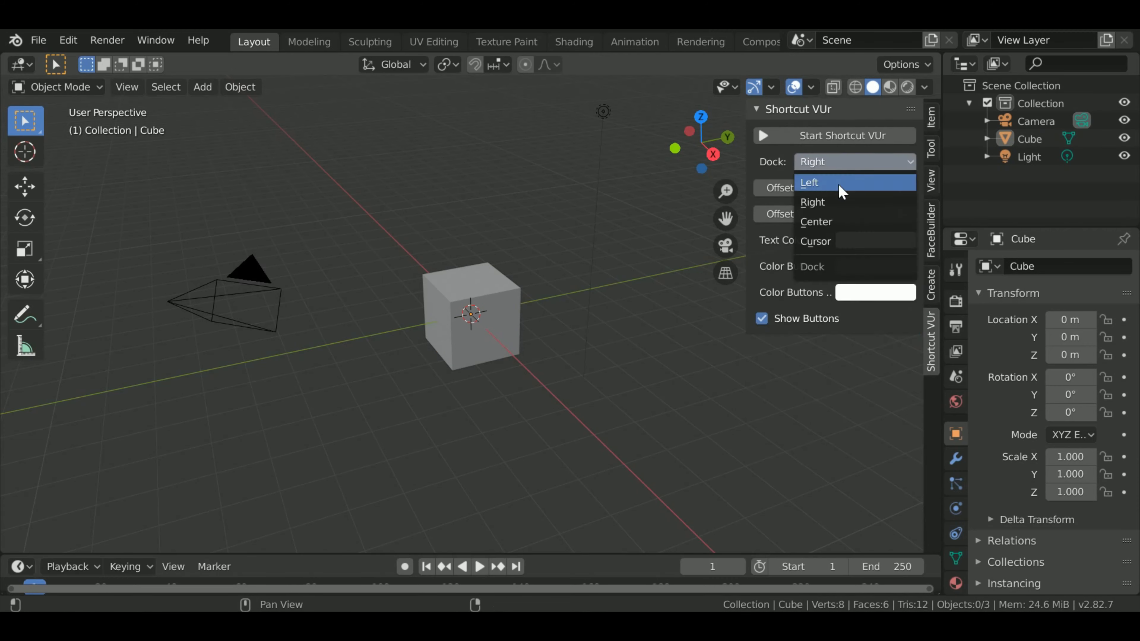
{"action": "left_click", "coordinate": [839, 181]}
{"action": "left_click", "coordinate": [835, 136]}
{"action": "key", "text": "n"}
Delete the default cube from the scene
{"action": "middle_click_drag", "start_coordinate": [677, 316], "coordinate": [529, 305]}
{"action": "left_click", "coordinate": [537, 306]}
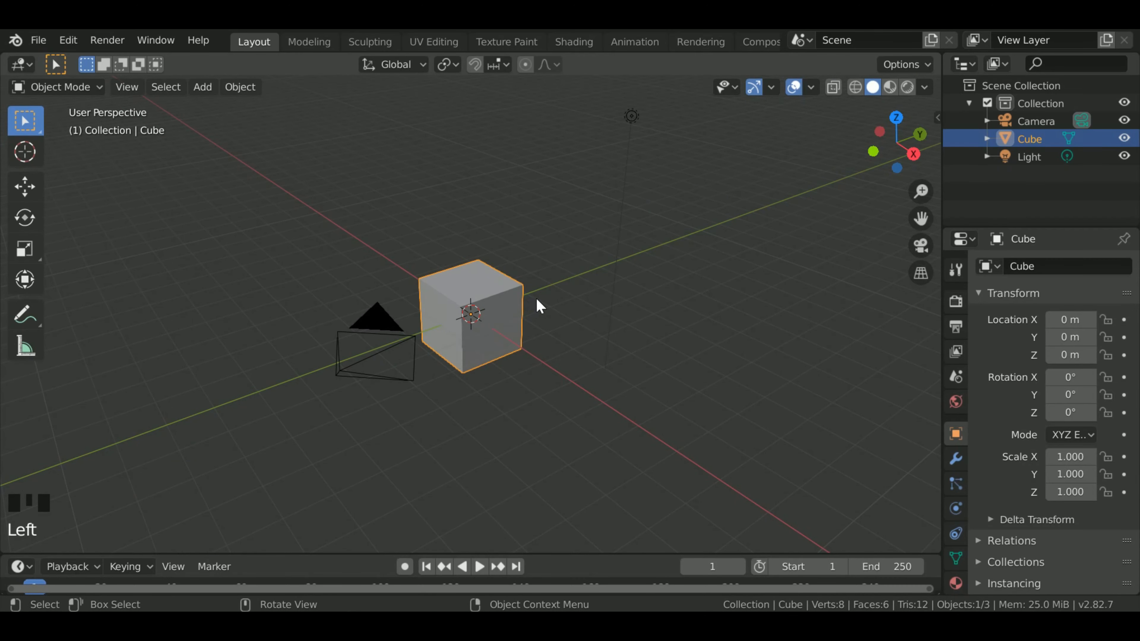
{"action": "key", "text": "Delete"}
Add a text object at the origin and scale it uniformly by a factor of 5
{"action": "key", "text": "shift+a"}
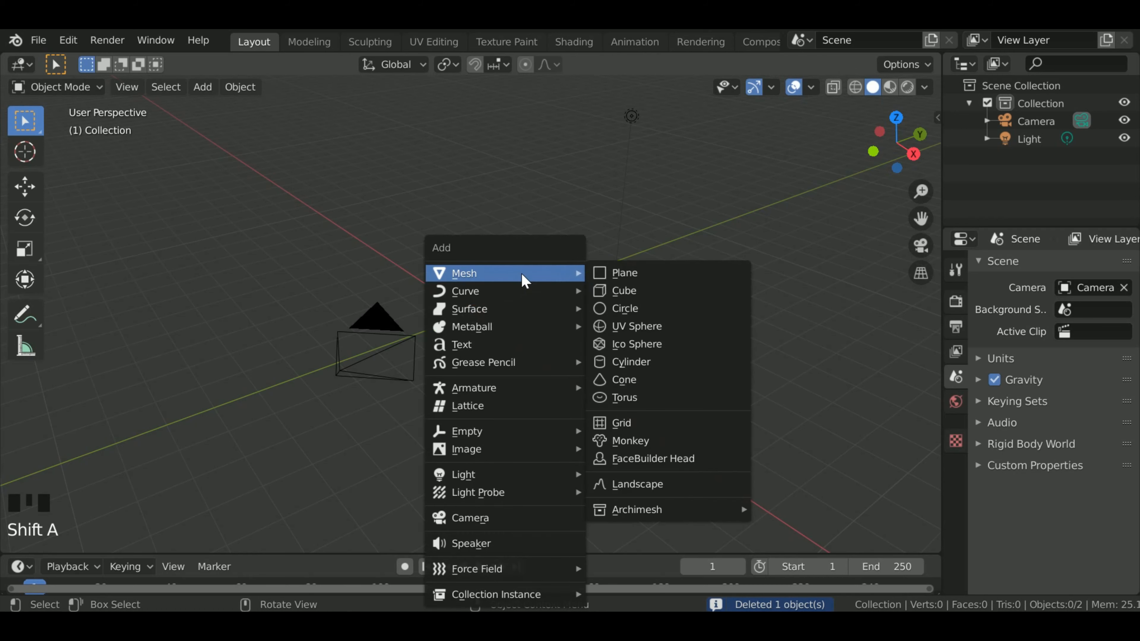
{"action": "left_click", "coordinate": [486, 348]}
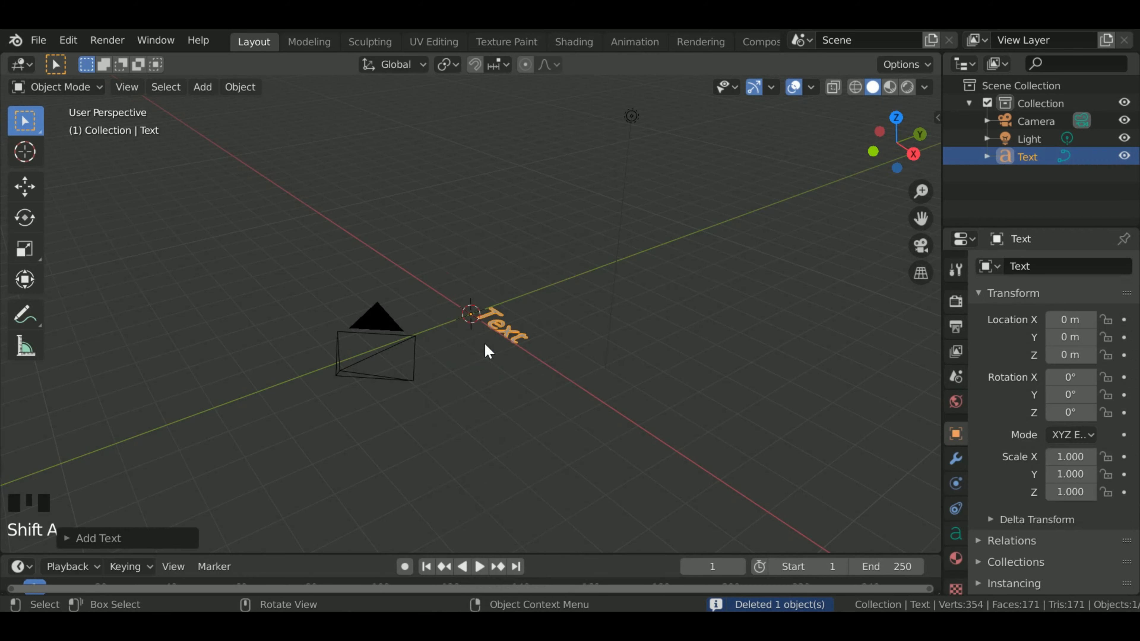
{"action": "type", "text": "s5"}
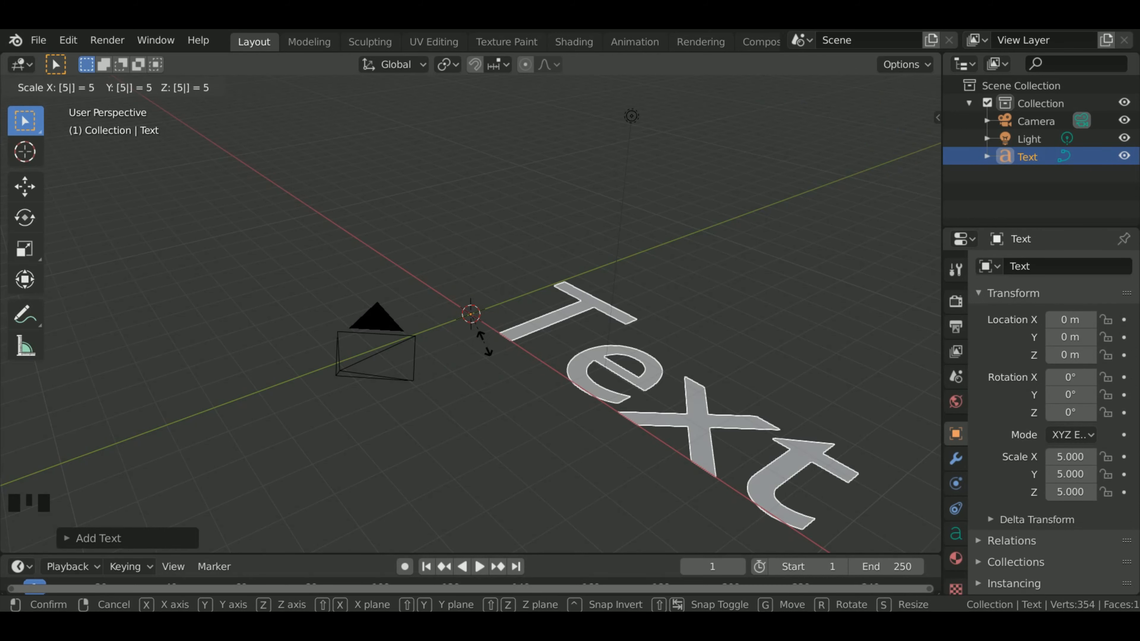
{"action": "key", "text": "Return"}
{"action": "middle_click_drag", "start_coordinate": [712, 352], "coordinate": [742, 345]}
{"action": "key", "text": "r"}
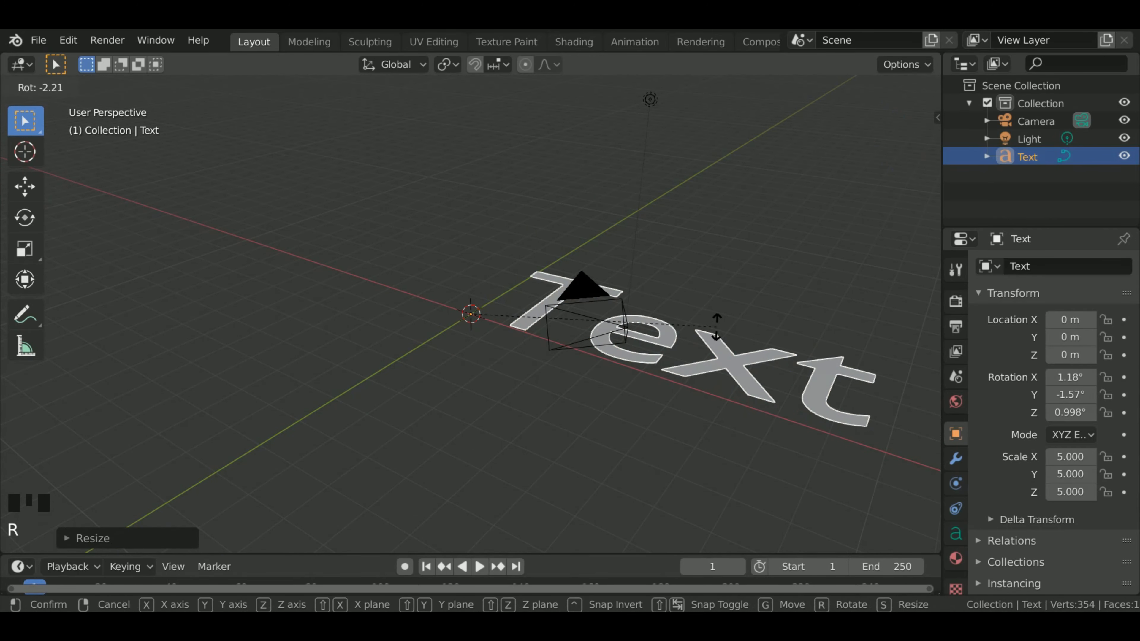
{"action": "left_click", "coordinate": [739, 355]}
{"action": "key", "text": "ctrl+z"}
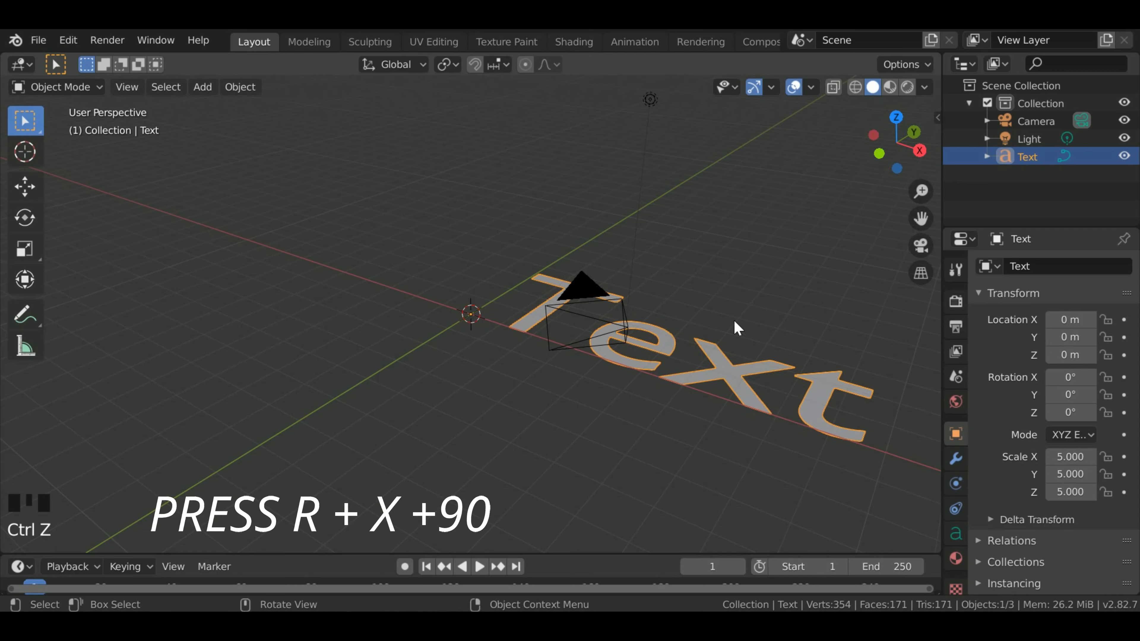
Rotate the text object 90° about the global X axis so that it stands upright
{"action": "type", "text": "rx"}
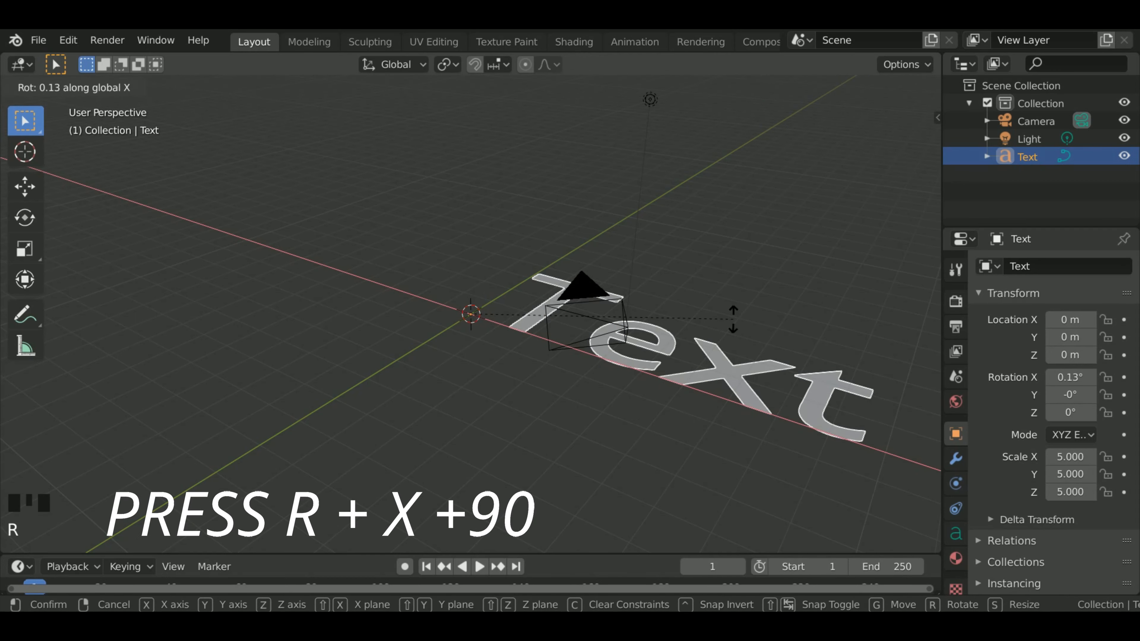
{"action": "type", "text": "90"}
{"action": "key", "text": "Return"}
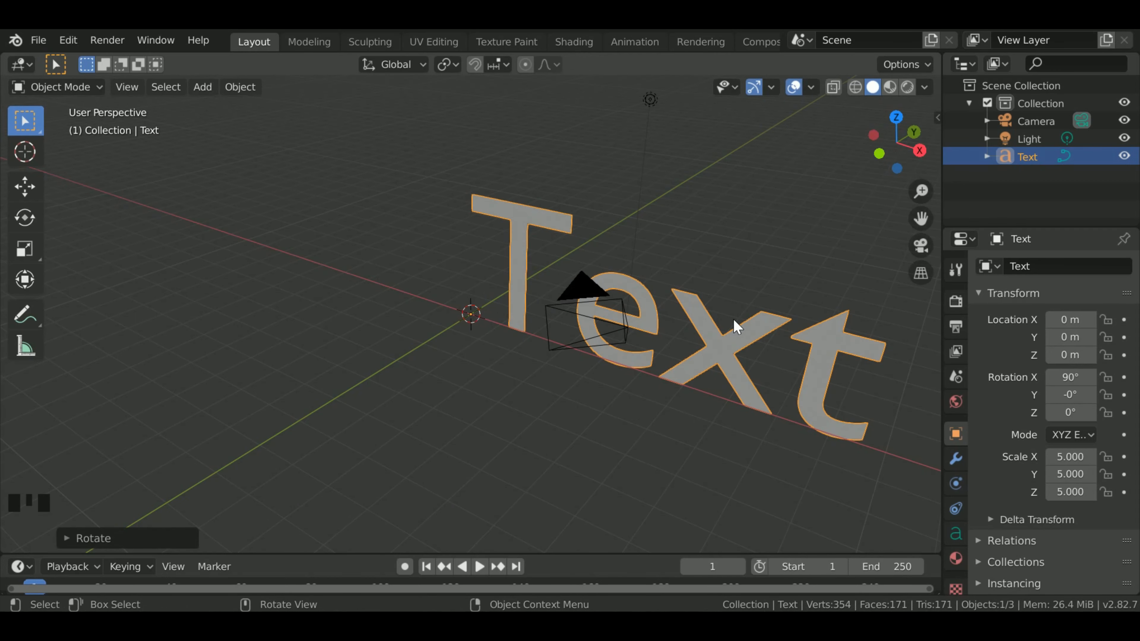
Load GARABD.TTF from C:\Windows\Fonts as the text object's regular font
{"action": "middle_click_drag", "start_coordinate": [753, 376], "coordinate": [682, 387]}
{"action": "scroll", "coordinate": [684, 384], "scroll_direction": "up", "scroll_amount": 1}
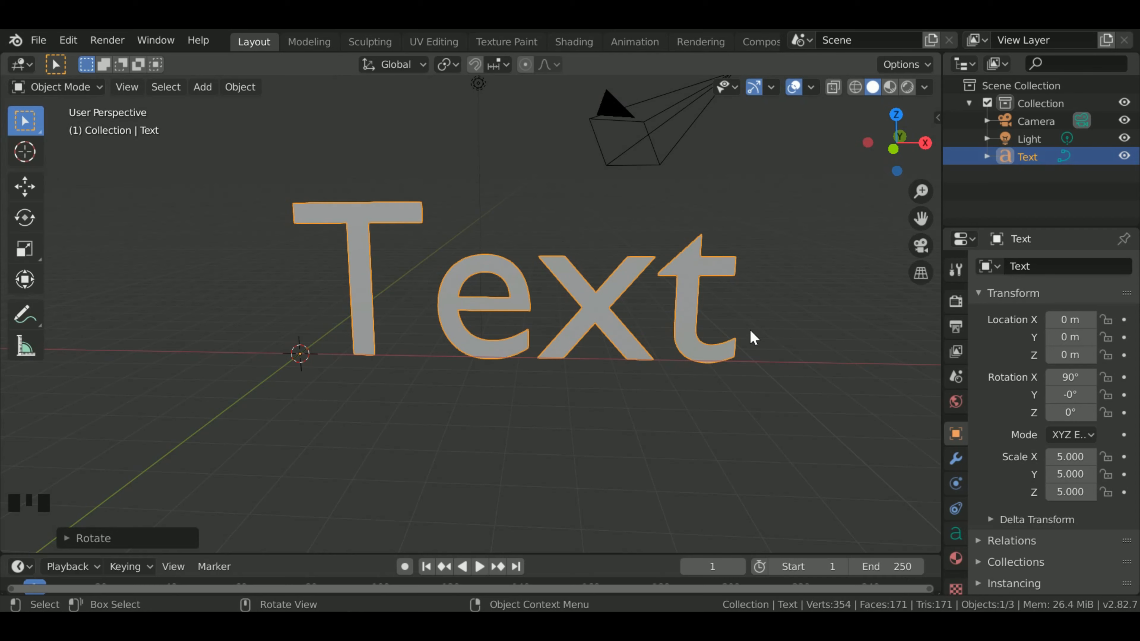
{"action": "scroll", "coordinate": [994, 453], "scroll_direction": "down", "scroll_amount": 4}
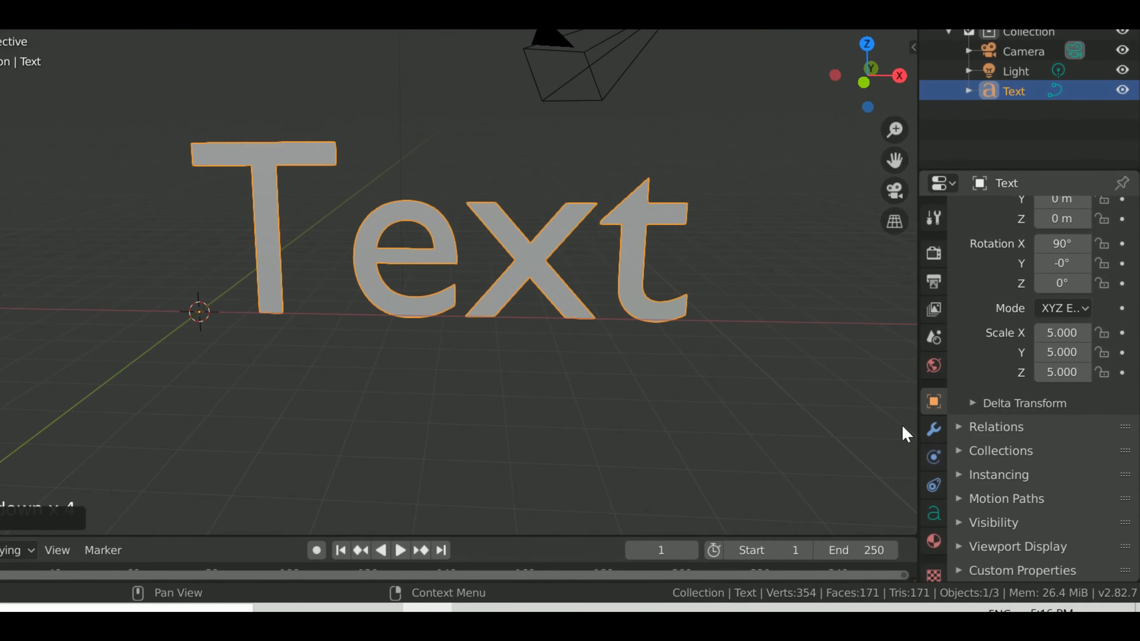
{"action": "left_click", "coordinate": [933, 512]}
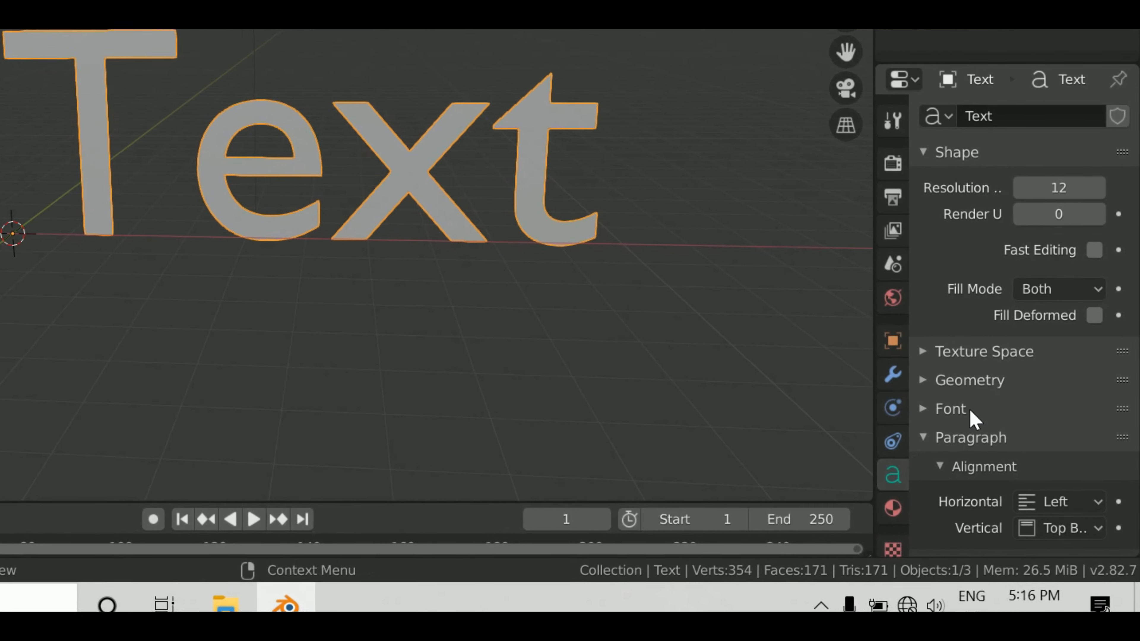
{"action": "left_click", "coordinate": [965, 409]}
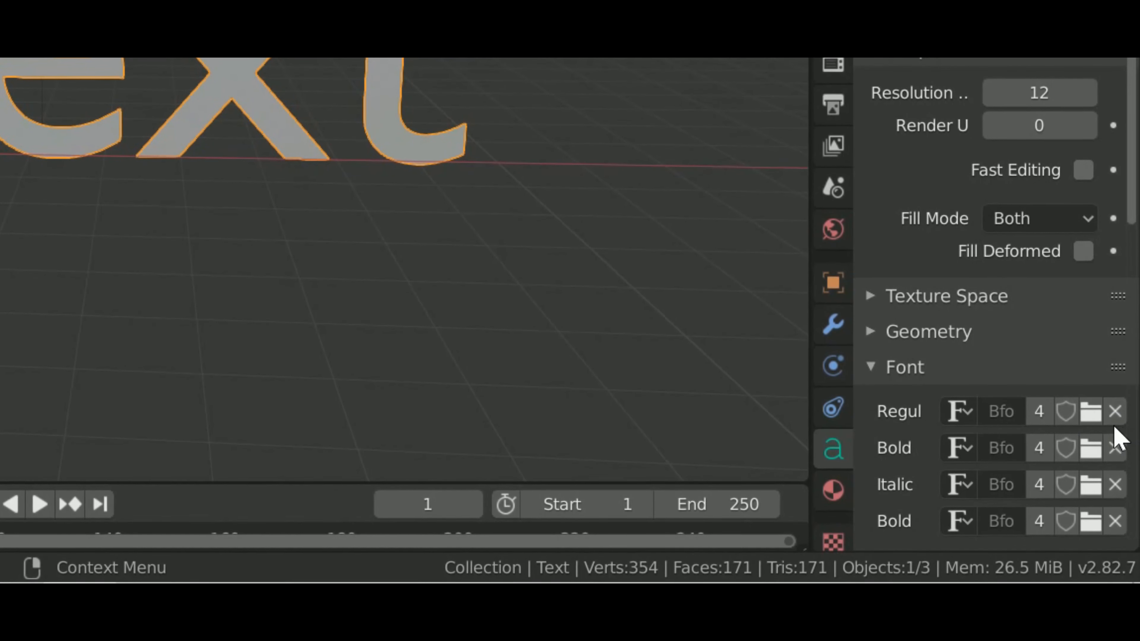
{"action": "left_click", "coordinate": [1088, 419]}
{"action": "left_click", "coordinate": [1109, 513]}
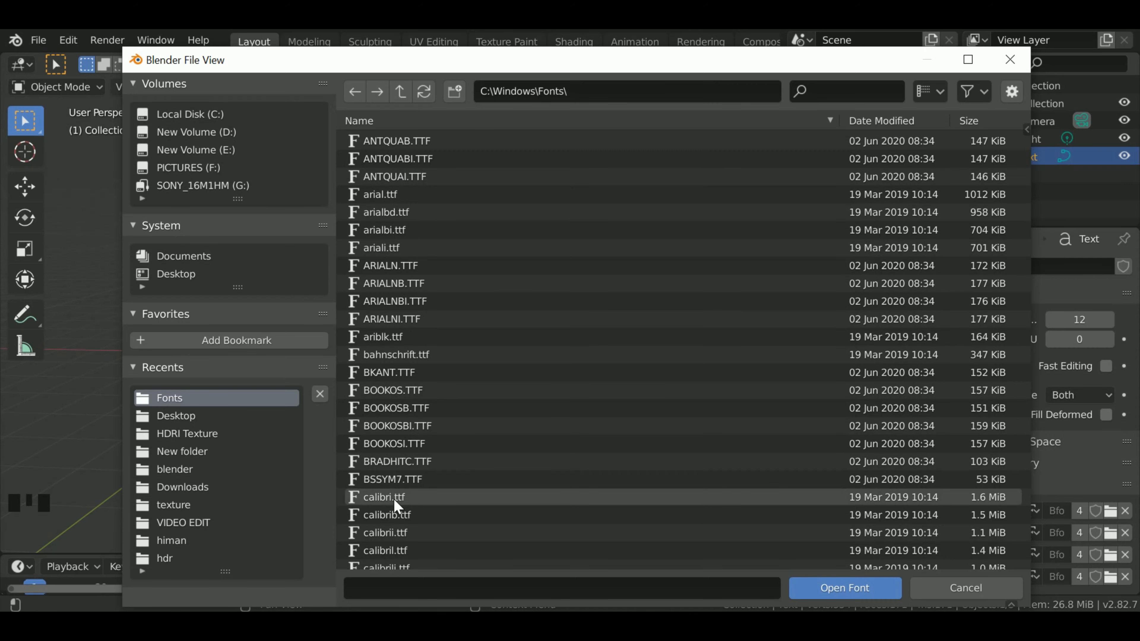
{"action": "scroll", "coordinate": [395, 494], "scroll_direction": "down", "scroll_amount": 5}
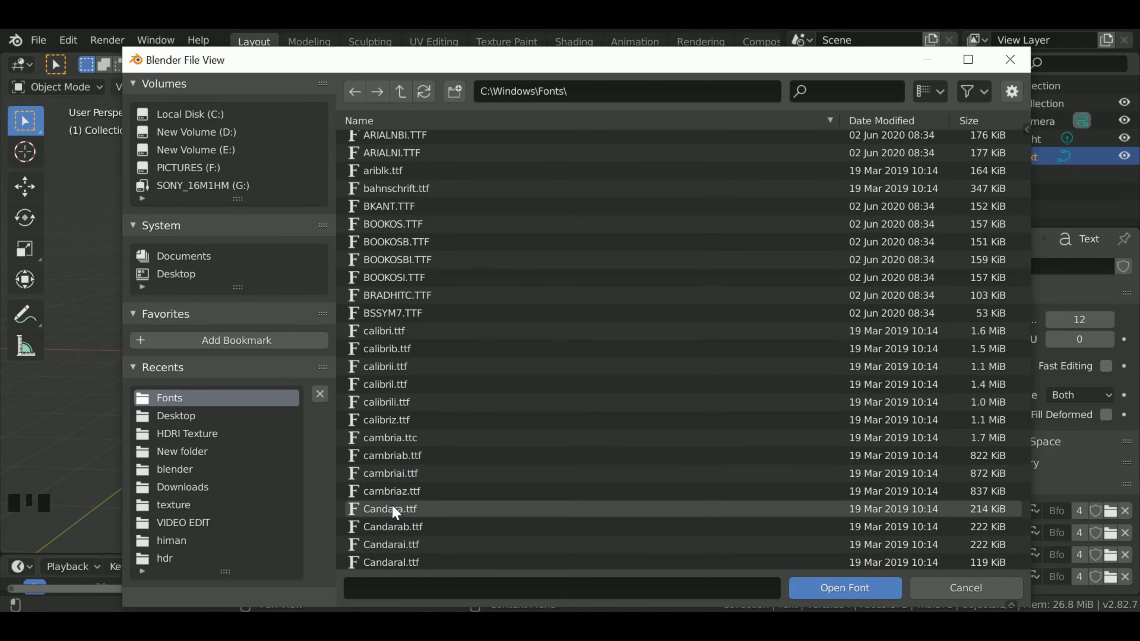
{"action": "scroll", "coordinate": [392, 511], "scroll_direction": "down", "scroll_amount": 8}
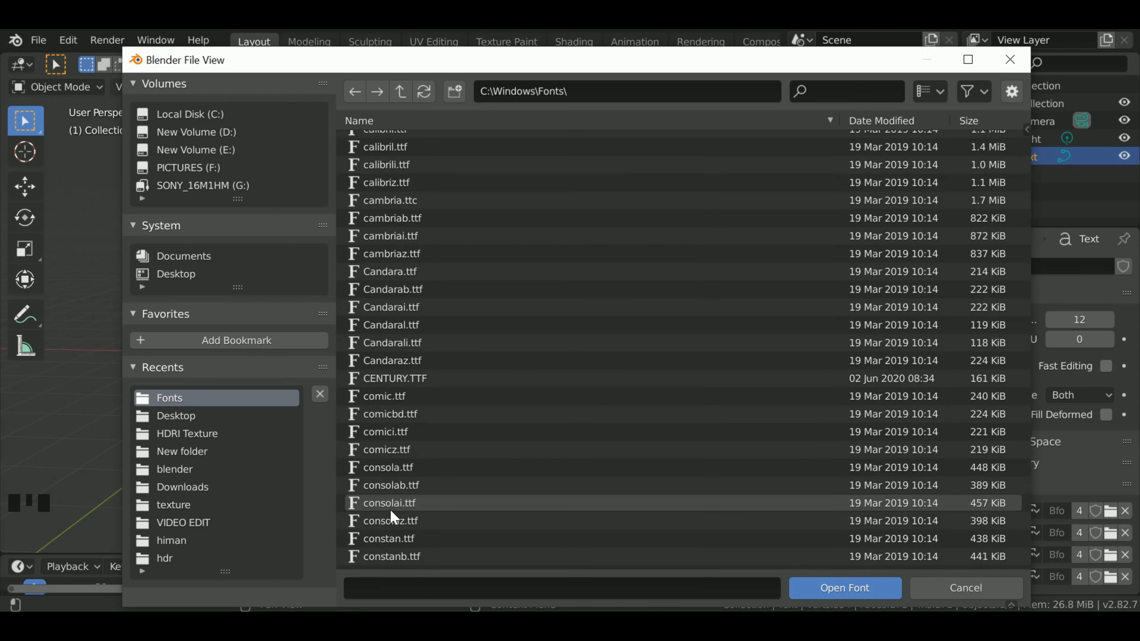
{"action": "scroll", "coordinate": [390, 512], "scroll_direction": "down", "scroll_amount": 15}
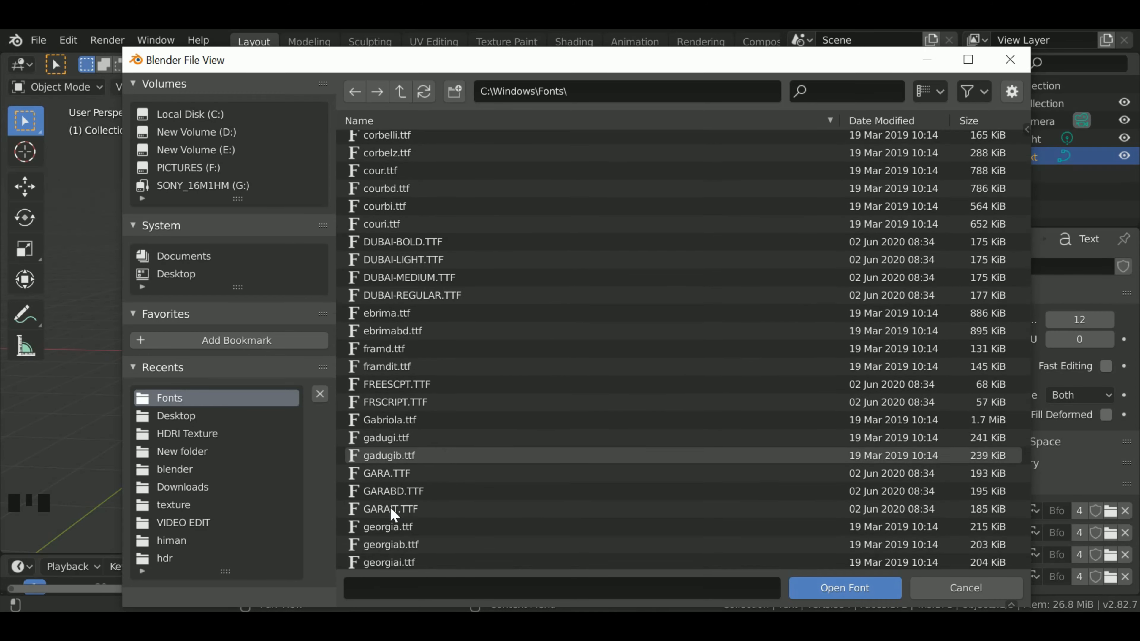
{"action": "scroll", "coordinate": [391, 513], "scroll_direction": "down", "scroll_amount": 3}
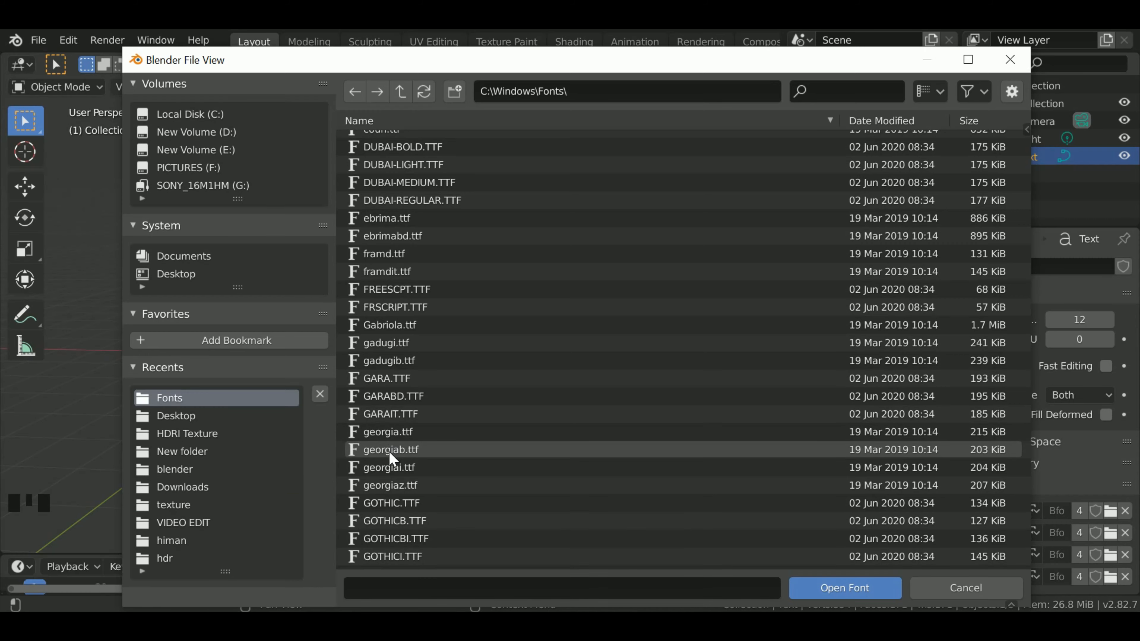
{"action": "left_click", "coordinate": [393, 397]}
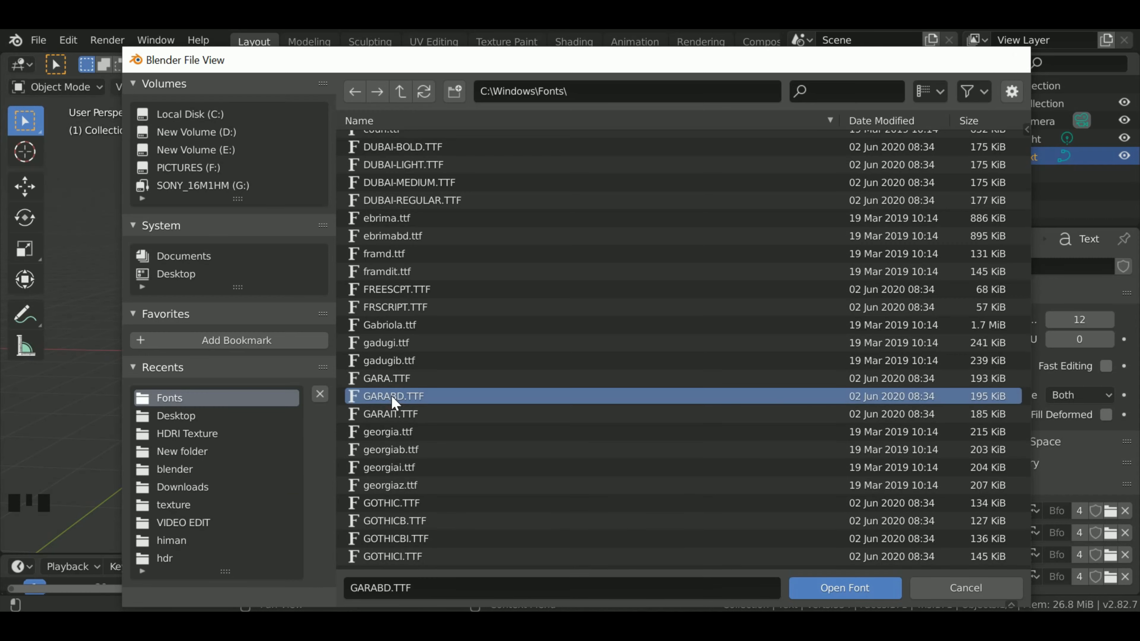
{"action": "double_click", "coordinate": [392, 398]}
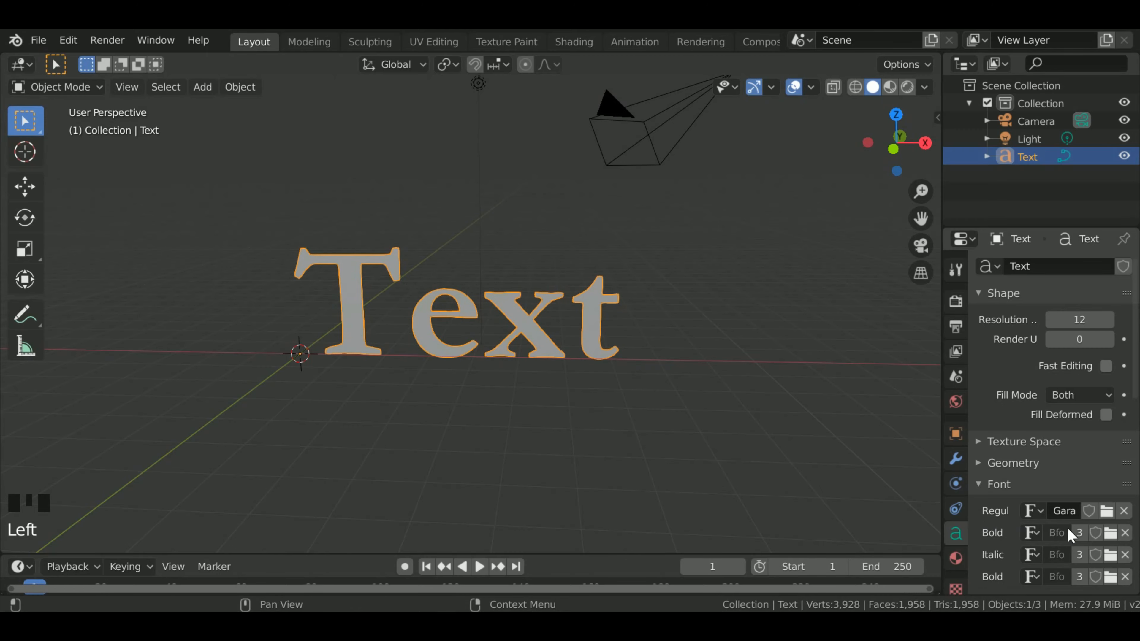
Load BOOKOS.TTF from the Windows fonts folder as the text object's bold font
{"action": "left_click", "coordinate": [1110, 533]}
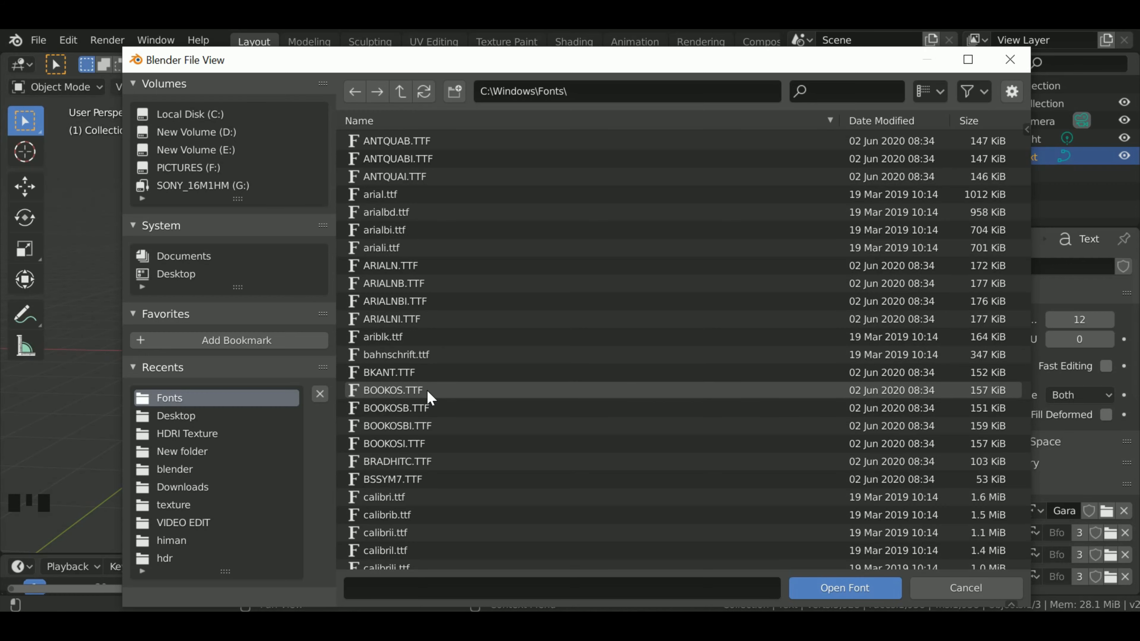
{"action": "double_click", "coordinate": [424, 396]}
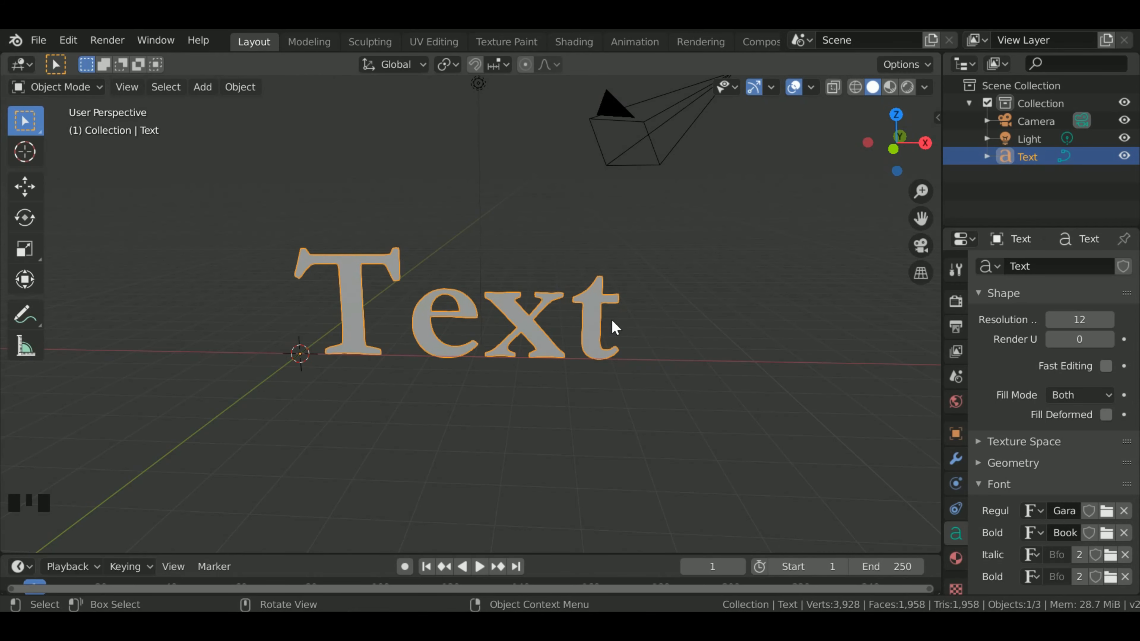
{"action": "mouse_move", "coordinate": [649, 357]}
{"action": "middle_mouse_down"}
{"action": "mouse_move", "coordinate": [743, 366]}
{"action": "mouse_move", "coordinate": [641, 360]}
{"action": "mouse_move", "coordinate": [657, 350]}
{"action": "middle_mouse_up"}
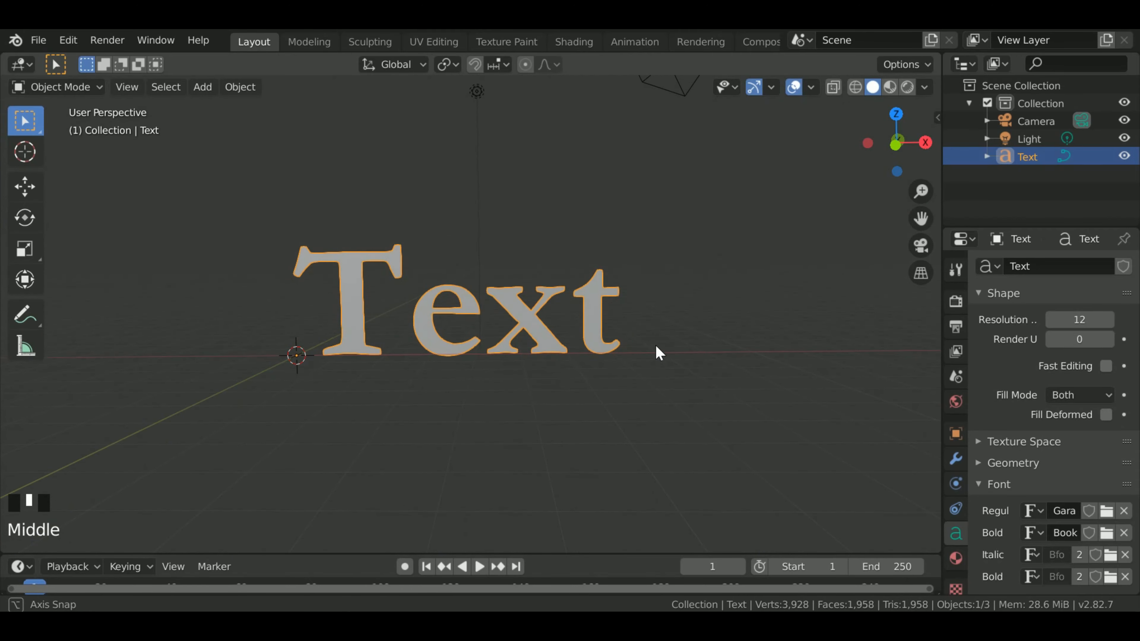
Pick a font from C:\Windows\Fonts for the text object's italic style
{"action": "left_click", "coordinate": [1108, 557]}
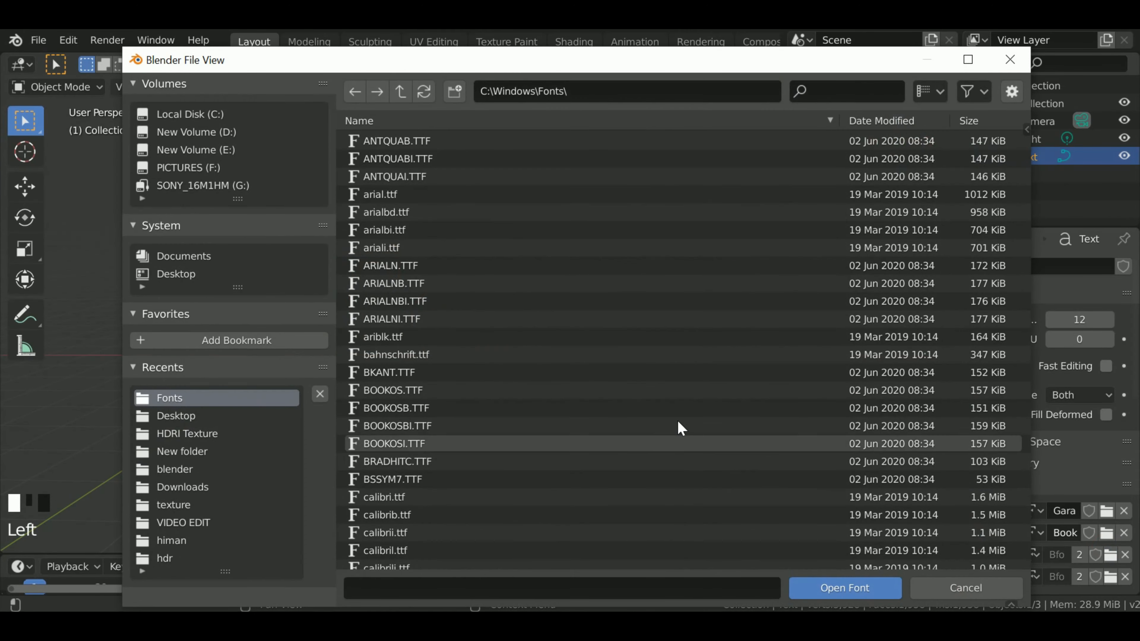
{"action": "scroll", "coordinate": [516, 481], "scroll_direction": "down", "scroll_amount": 5}
{"action": "scroll", "coordinate": [486, 487], "scroll_direction": "down", "scroll_amount": 10}
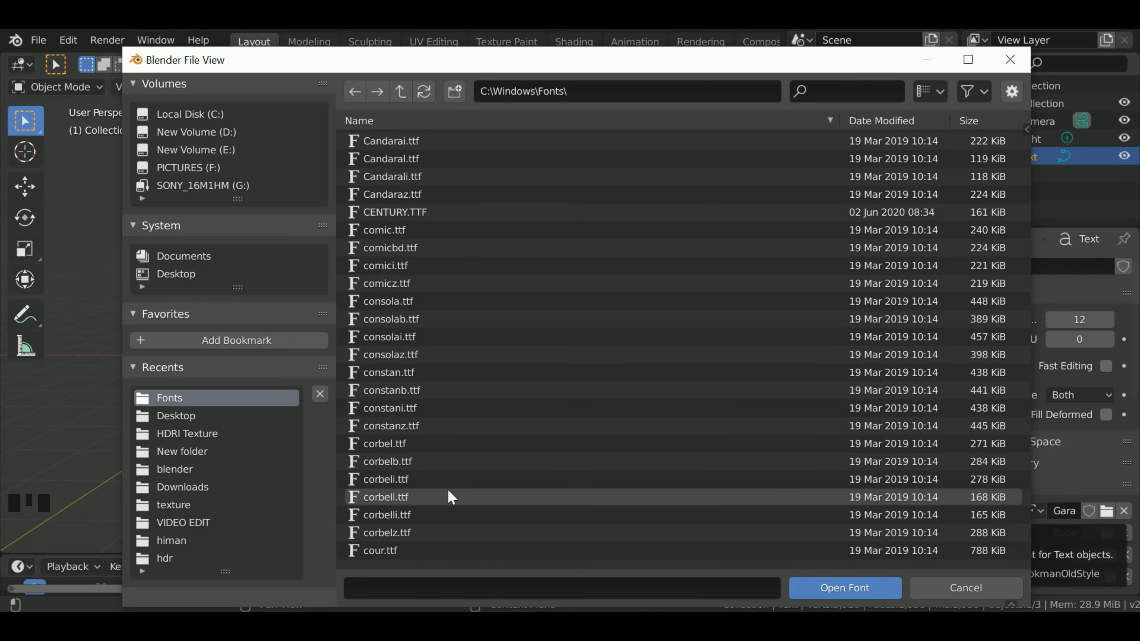
{"action": "scroll", "coordinate": [443, 478], "scroll_direction": "down", "scroll_amount": 8}
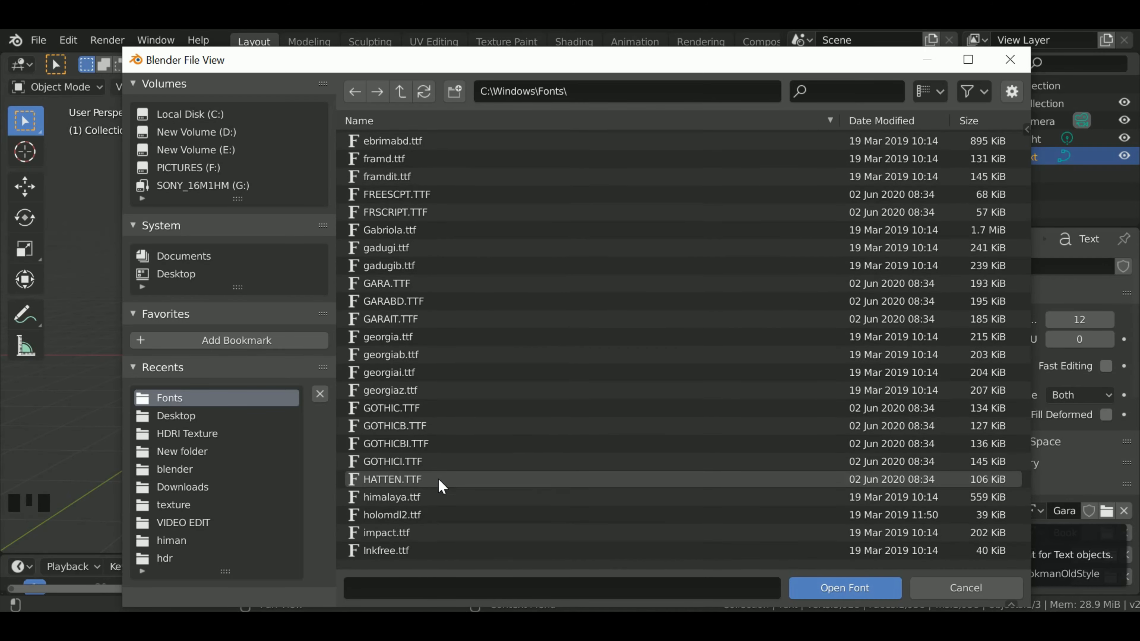
{"action": "scroll", "coordinate": [437, 480], "scroll_direction": "down", "scroll_amount": 2}
{"action": "scroll", "coordinate": [437, 479], "scroll_direction": "up", "scroll_amount": 10}
{"action": "scroll", "coordinate": [408, 276], "scroll_direction": "up", "scroll_amount": 12}
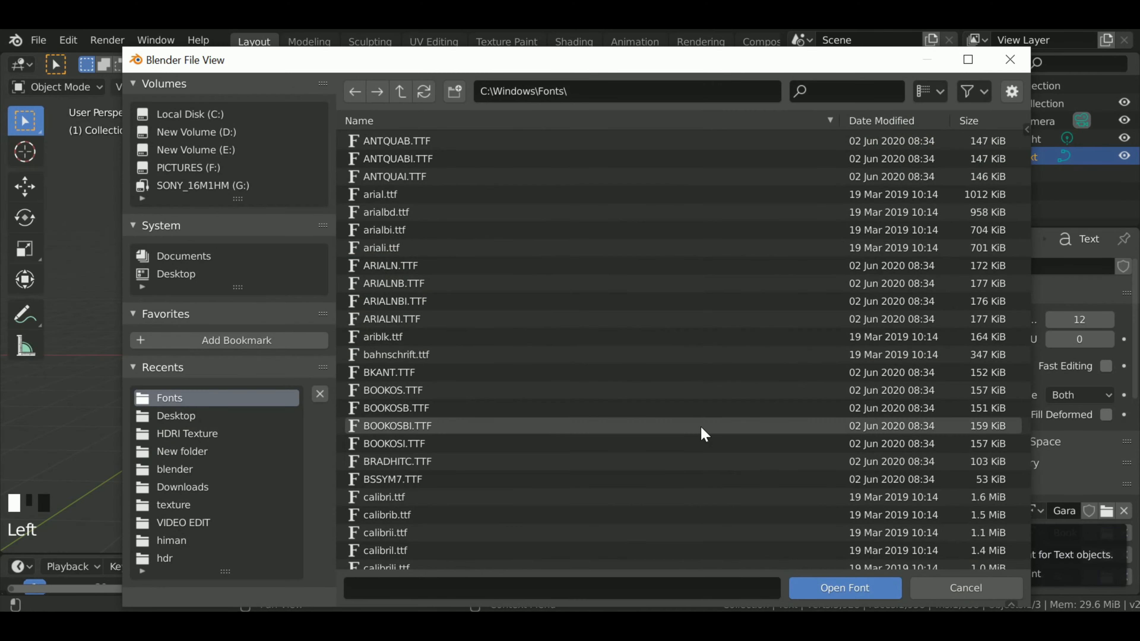
Load JUICE___.TTF as the text object's bold italic font
{"action": "scroll", "coordinate": [664, 435], "scroll_direction": "down", "scroll_amount": 15}
{"action": "scroll", "coordinate": [626, 438], "scroll_direction": "down", "scroll_amount": 4}
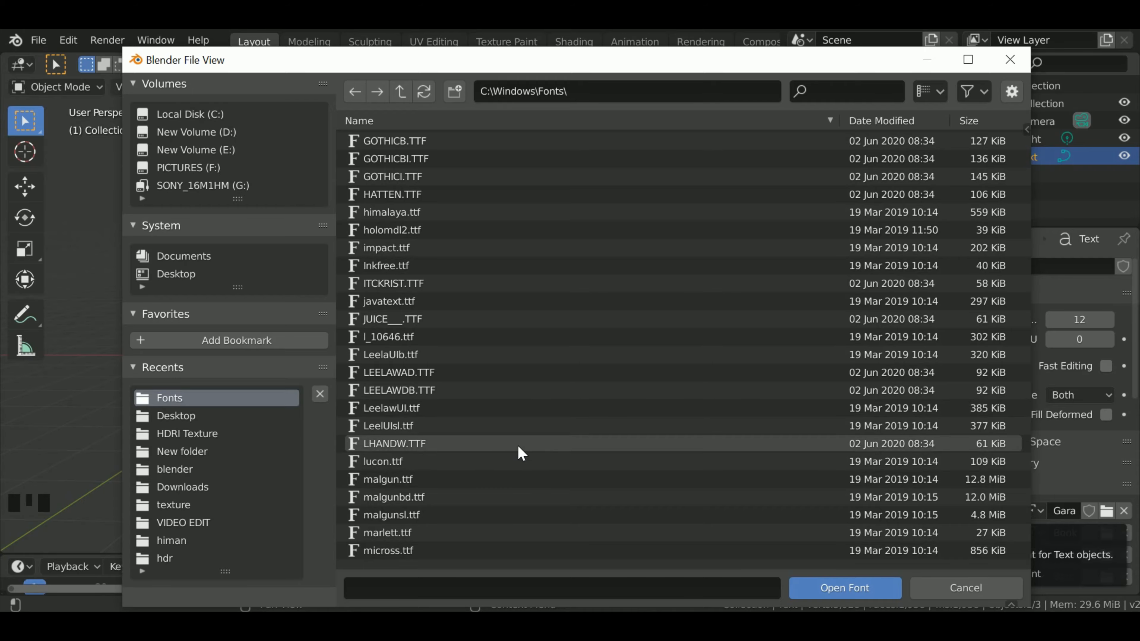
{"action": "double_click", "coordinate": [445, 324]}
{"action": "left_click", "coordinate": [442, 327]}
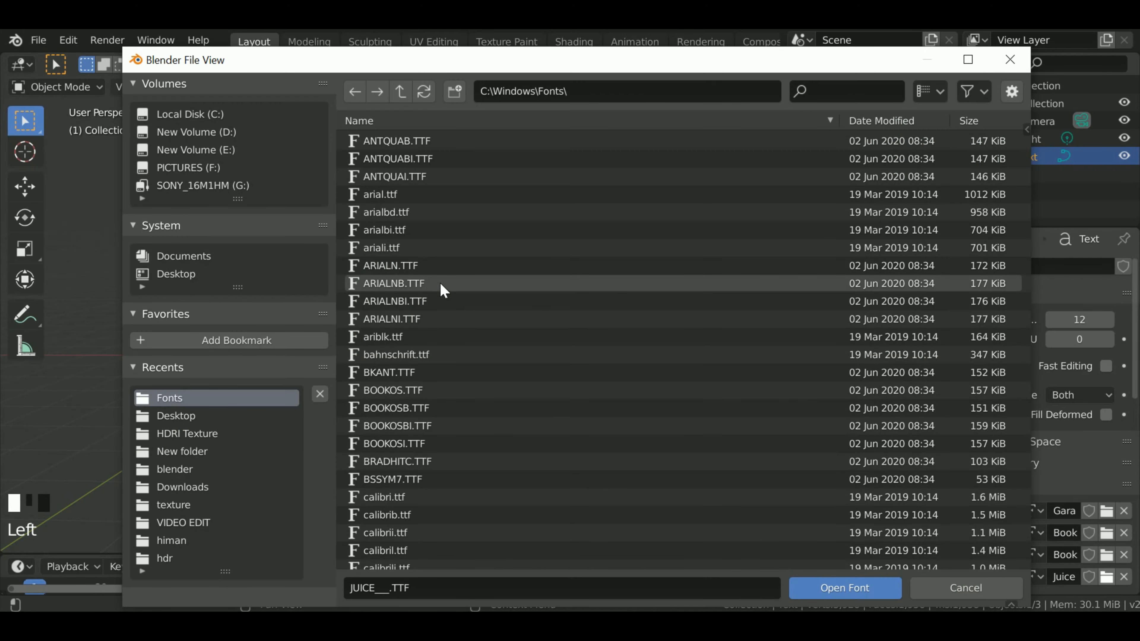
Load ARIALNB.TTF as the text's regular font and unlink the custom italic and bold italic fonts
{"action": "double_click", "coordinate": [441, 284]}
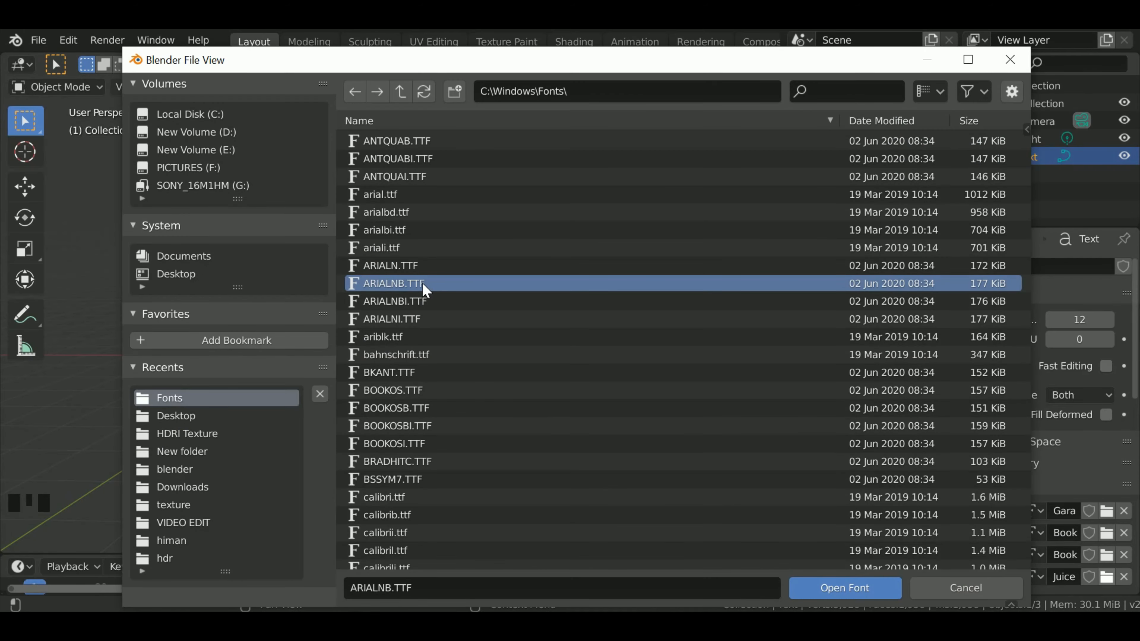
{"action": "middle_click_drag", "start_coordinate": [555, 384], "coordinate": [570, 390]}
{"action": "left_click", "coordinate": [1123, 555]}
{"action": "left_click", "coordinate": [1124, 576]}
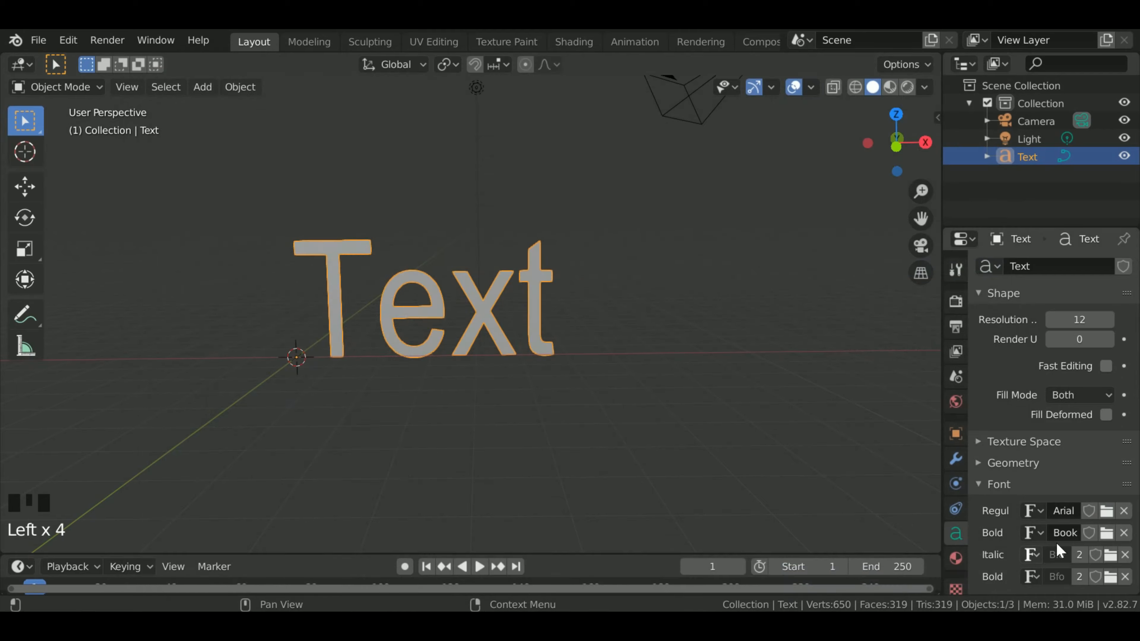
Load cambriaz.ttf as the text object's regular font
{"action": "left_click", "coordinate": [1106, 511]}
{"action": "scroll", "coordinate": [501, 462], "scroll_direction": "down", "scroll_amount": 4}
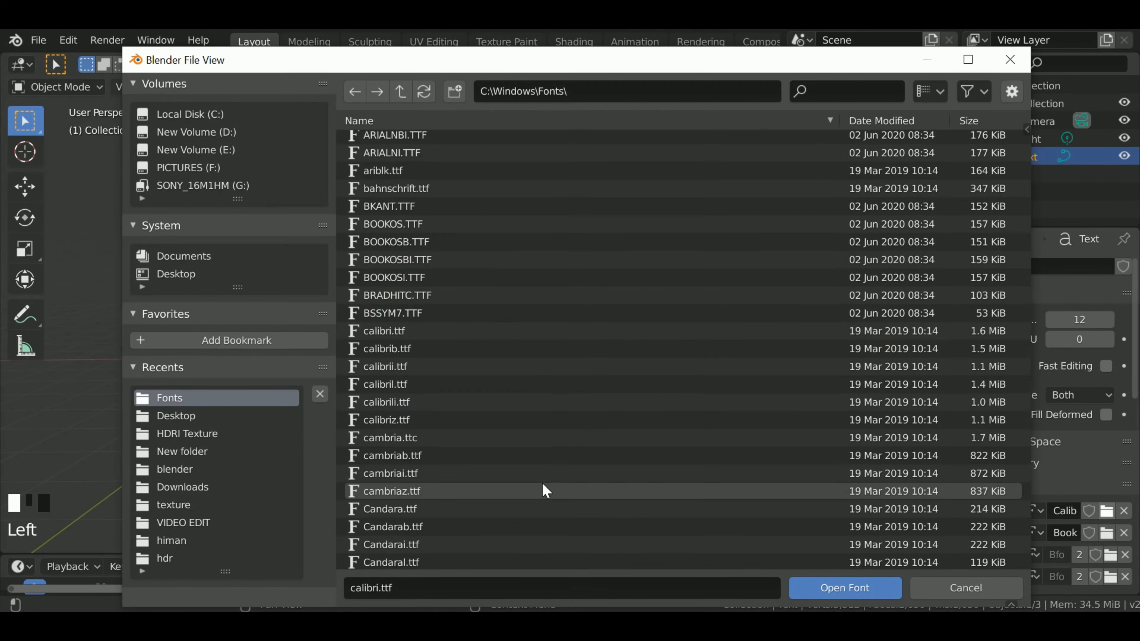
{"action": "double_click", "coordinate": [542, 489]}
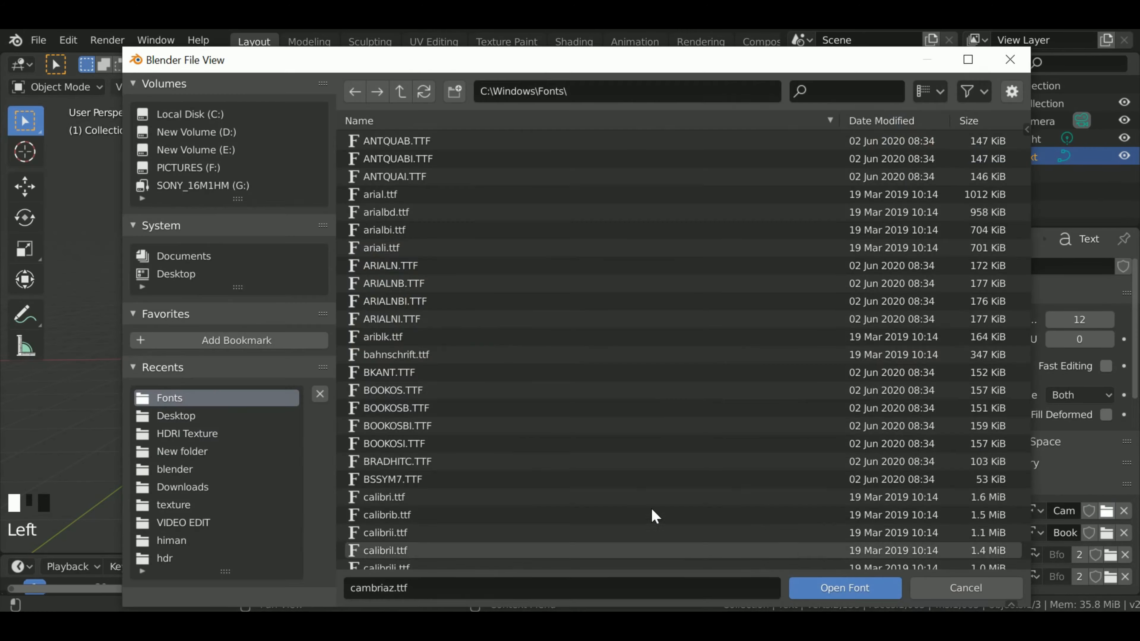
Load DUBAI-LIGHT.TTF as the text's regular font and replace it with the handwritten script font whose name begins with Free
{"action": "scroll", "coordinate": [430, 434], "scroll_direction": "down", "scroll_amount": 5}
{"action": "scroll", "coordinate": [430, 434], "scroll_direction": "down", "scroll_amount": 5}
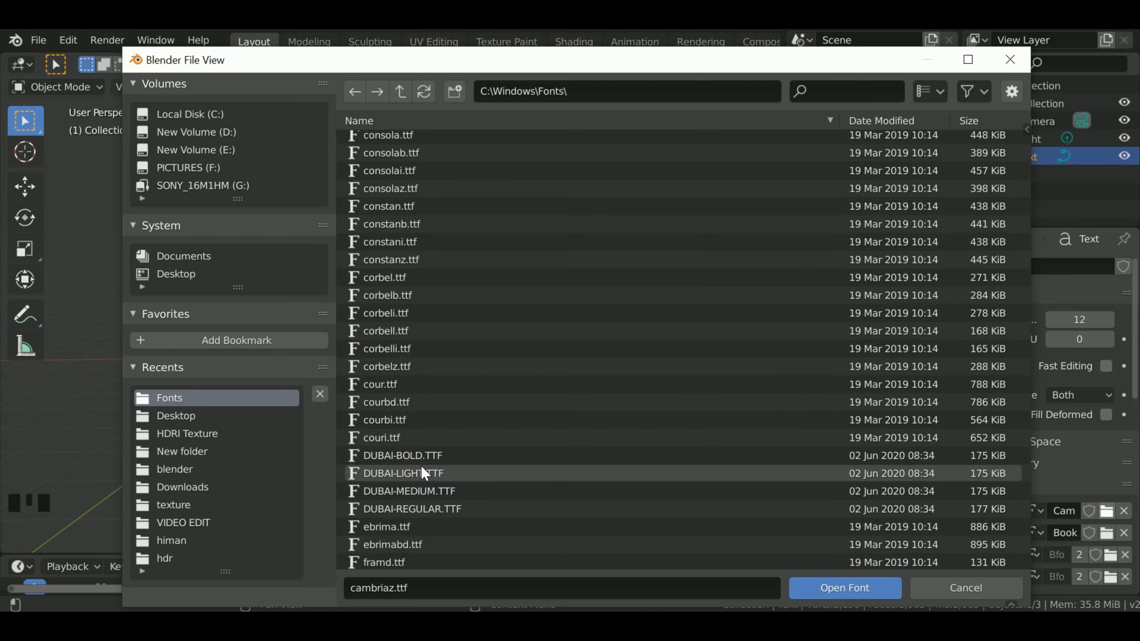
{"action": "double_click", "coordinate": [420, 486]}
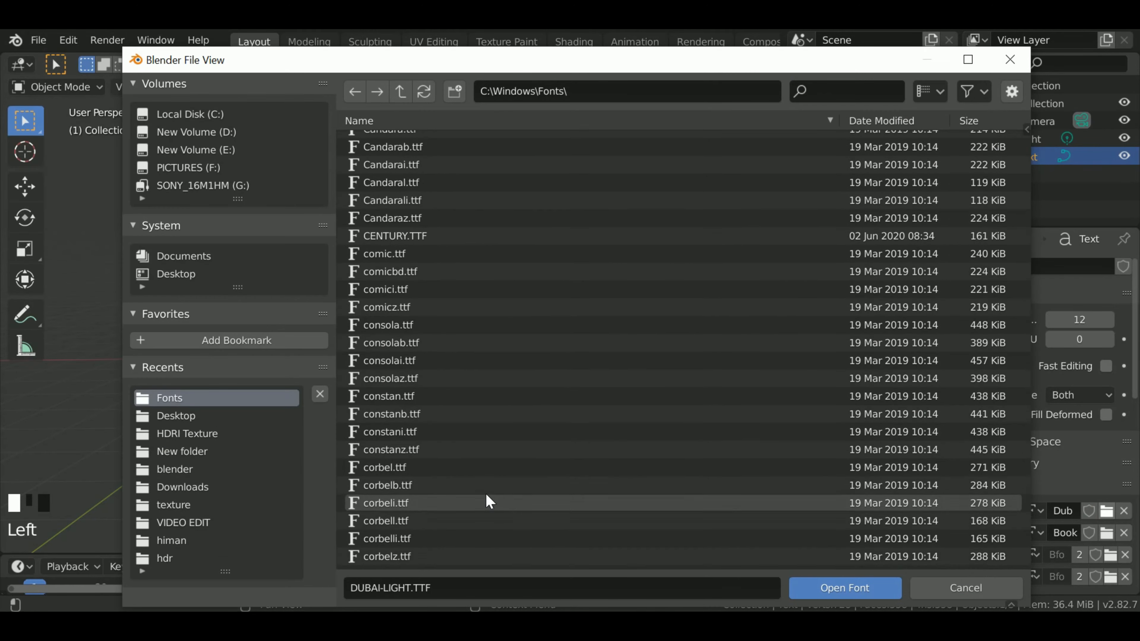
{"action": "scroll", "coordinate": [485, 492], "scroll_direction": "down", "scroll_amount": 5}
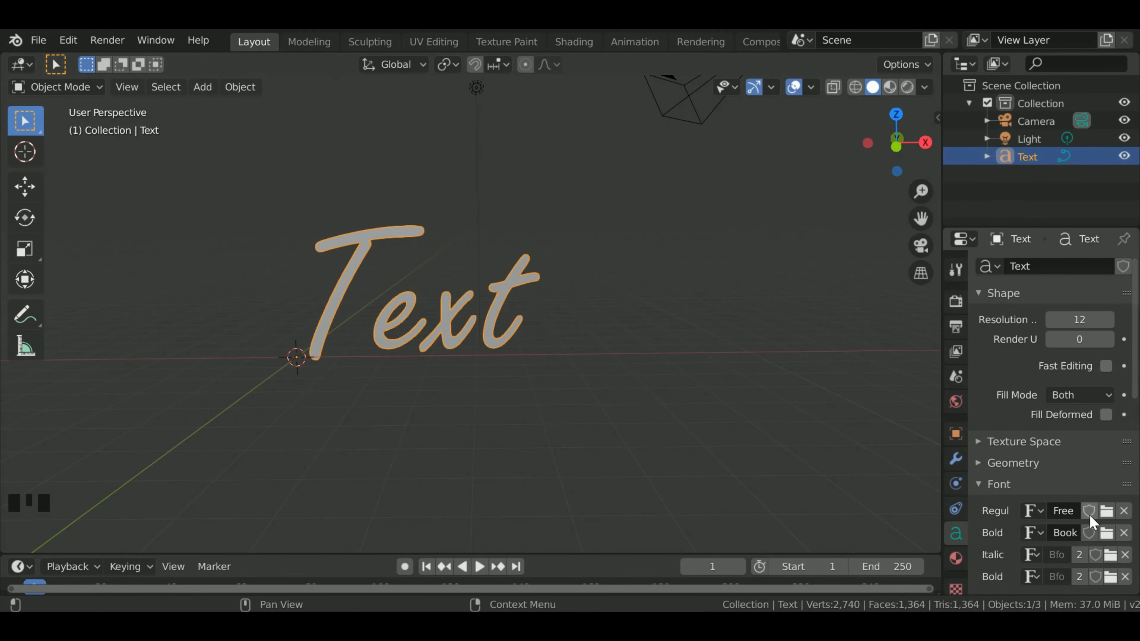
{"action": "mouse_move", "coordinate": [572, 339]}
{"action": "middle_mouse_down"}
{"action": "mouse_move", "coordinate": [623, 363]}
{"action": "mouse_move", "coordinate": [578, 357]}
{"action": "mouse_move", "coordinate": [592, 351]}
{"action": "middle_mouse_up"}
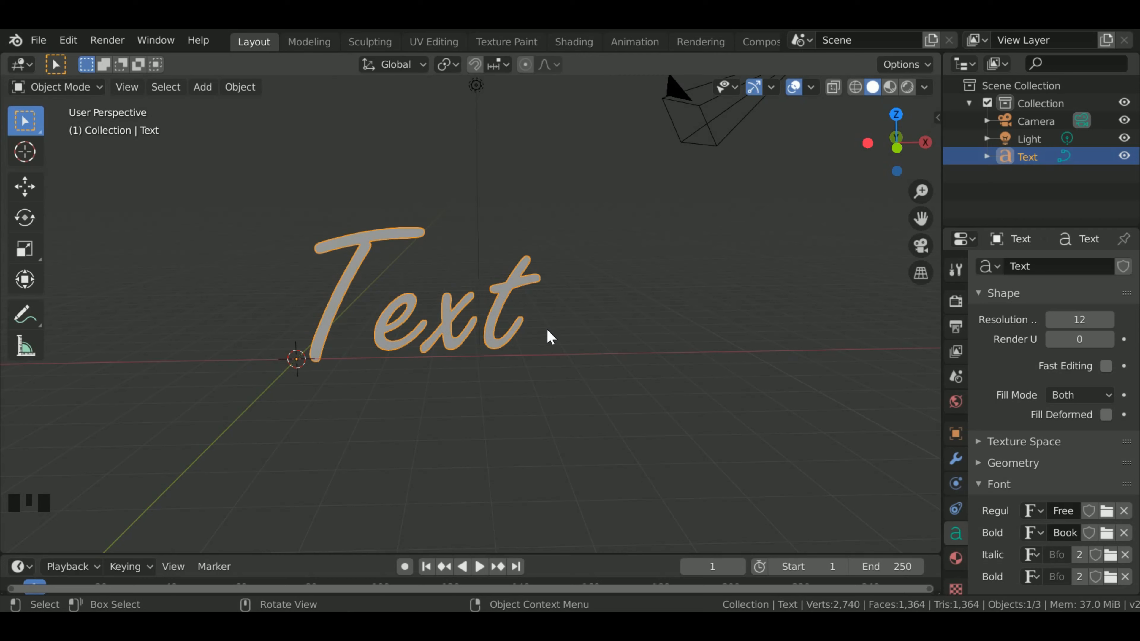
Replace the text object's wording with "CupCake" and return to Object Mode
{"action": "key", "text": "Tab"}
{"action": "key", "text": "BackSpace"}
{"action": "key", "text": "BackSpace"}
{"action": "key", "text": "BackSpace"}
{"action": "key", "text": "BackSpace"}
{"action": "key", "text": "BackSpace"}
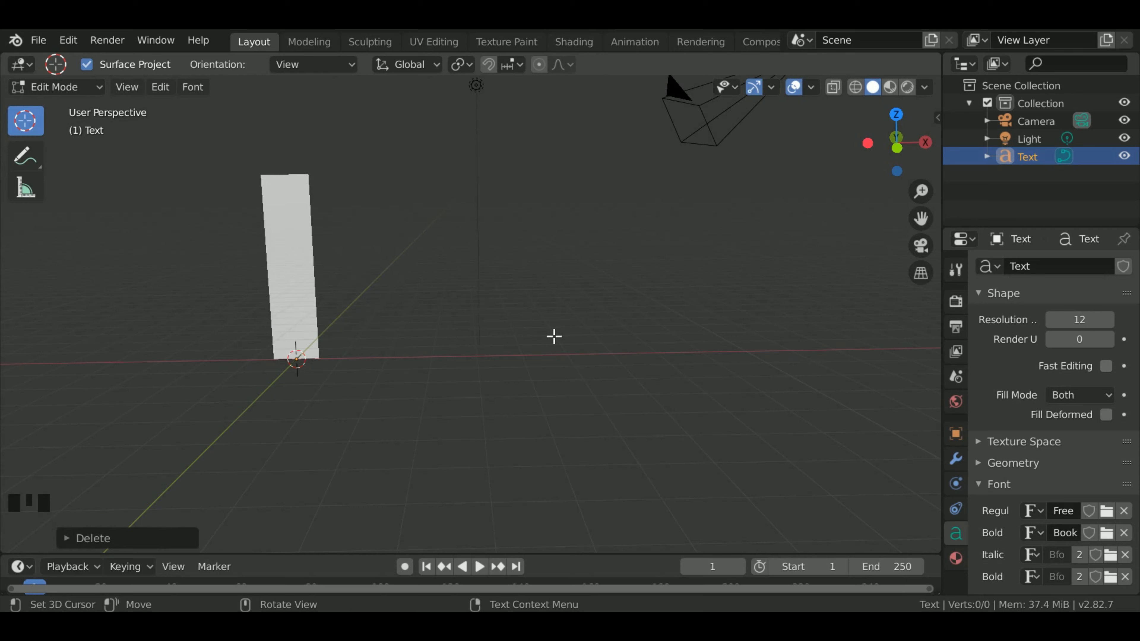
{"action": "type", "text": "C"}
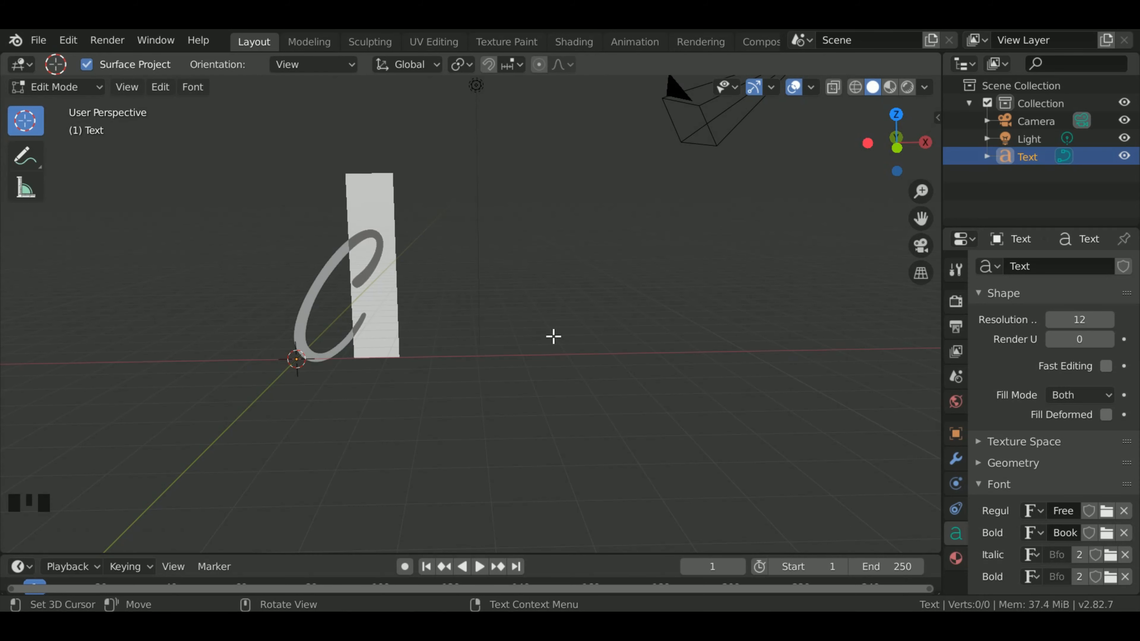
{"action": "type", "text": "up"}
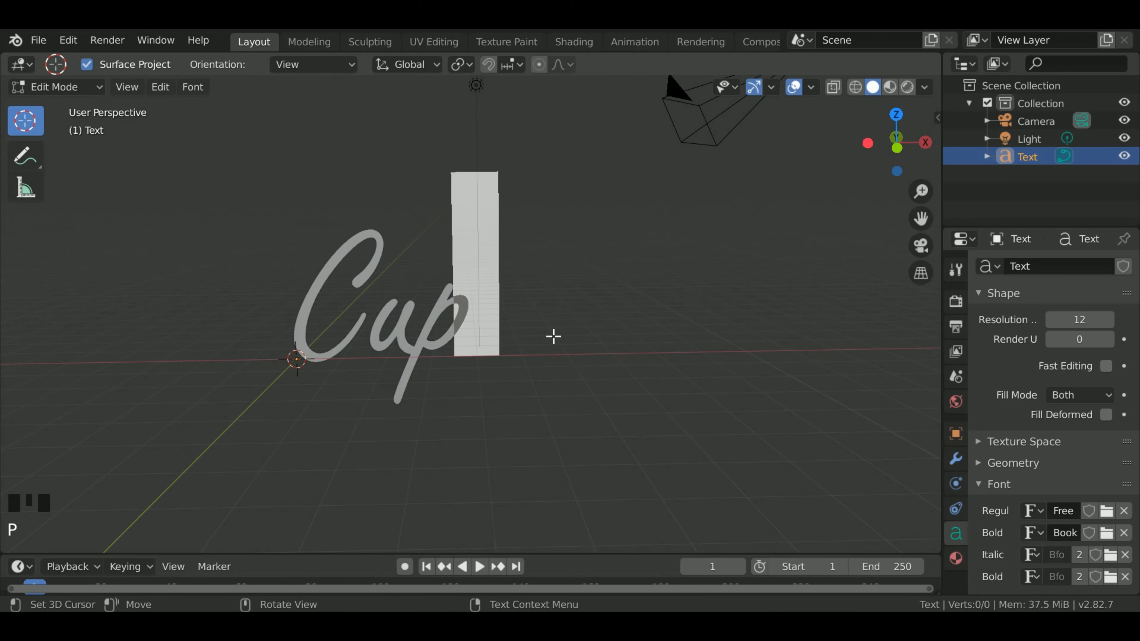
{"action": "type", "text": "Cake"}
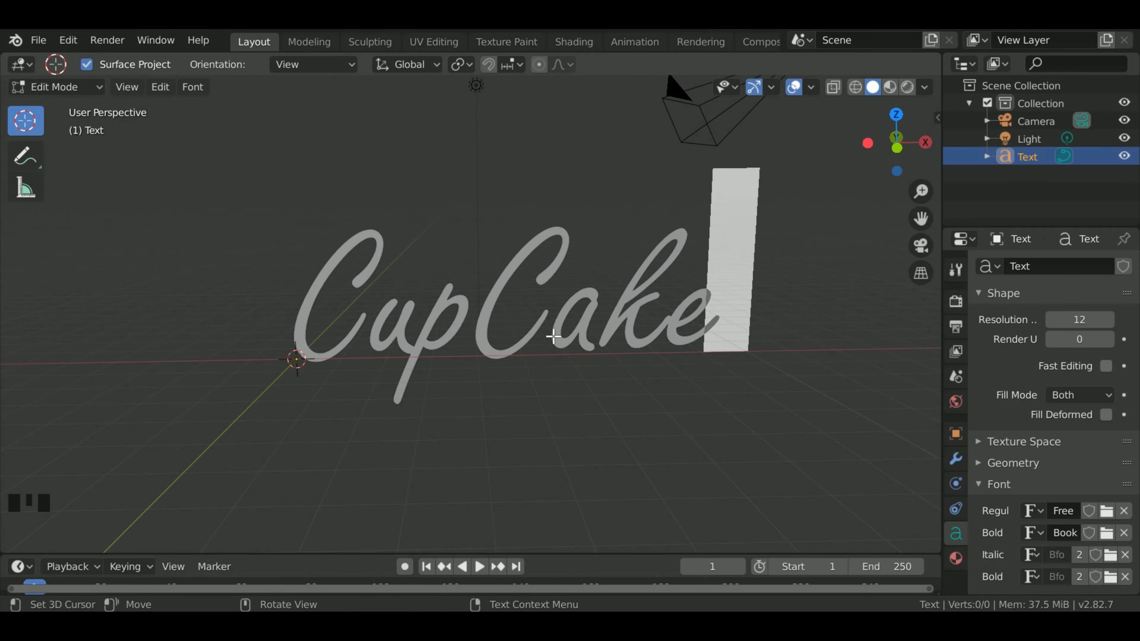
{"action": "key", "text": "Tab"}
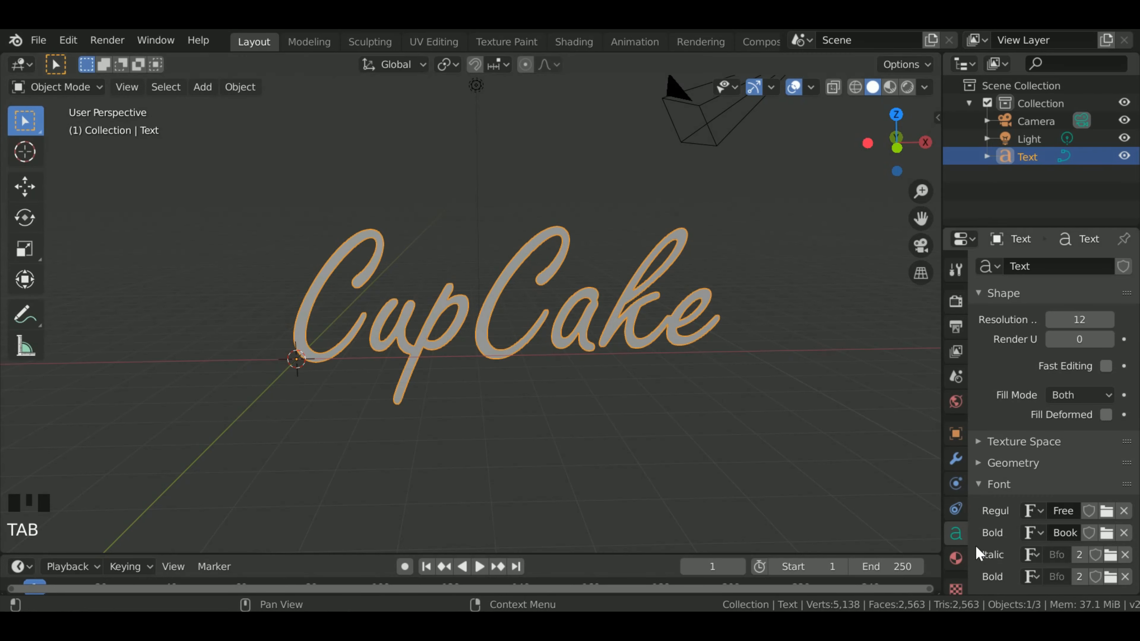
Try a 0.01 m offset on the CupCake text's geometry, return it to 0 m, and set Extrude to 0.02 m
{"action": "scroll", "coordinate": [957, 471], "scroll_direction": "down", "scroll_amount": 1}
{"action": "left_click", "coordinate": [998, 465]}
{"action": "scroll", "coordinate": [1029, 508], "scroll_direction": "down", "scroll_amount": 2}
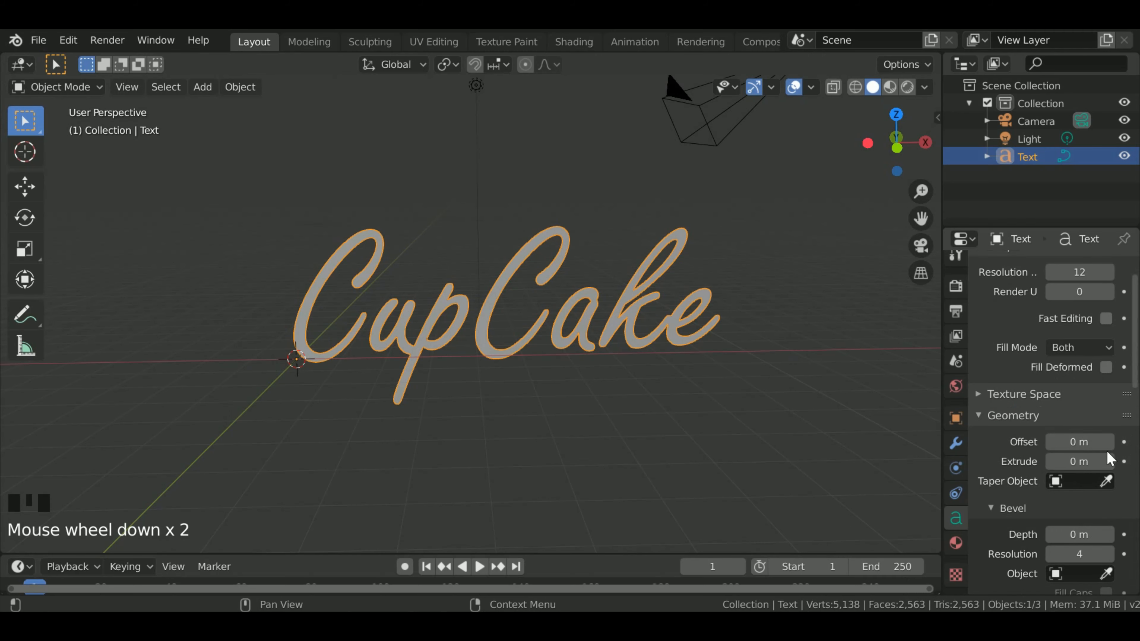
{"action": "left_click", "coordinate": [1110, 442]}
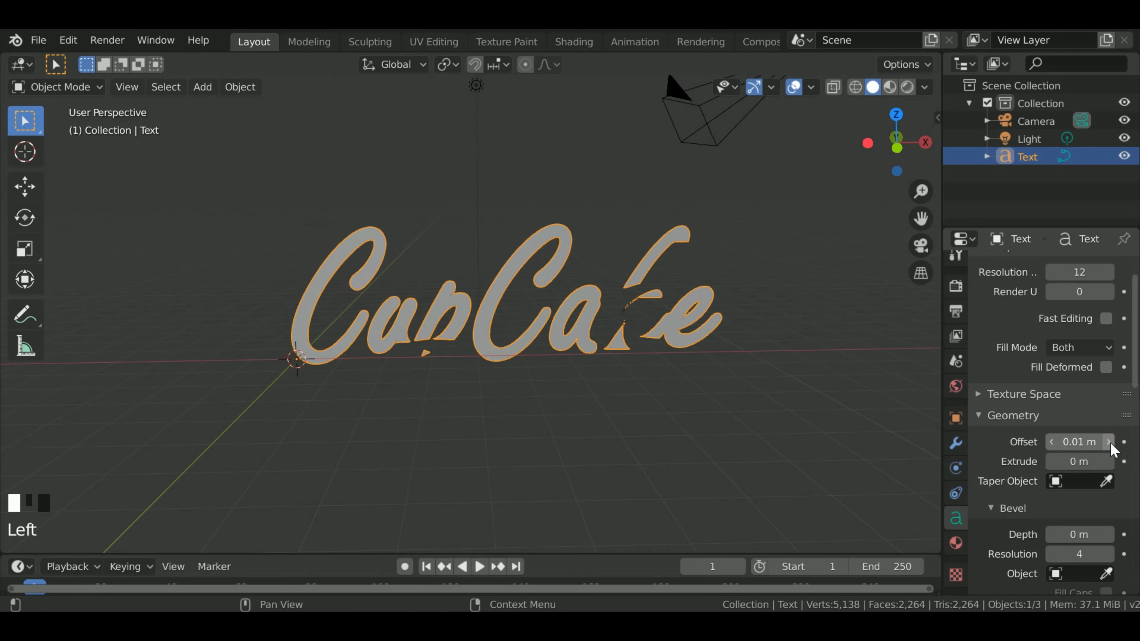
{"action": "left_click", "coordinate": [1051, 441]}
{"action": "left_click", "coordinate": [1108, 461]}
{"action": "left_click", "coordinate": [1109, 461]}
{"action": "mouse_move", "coordinate": [595, 335]}
{"action": "middle_mouse_down"}
{"action": "mouse_move", "coordinate": [696, 374]}
{"action": "mouse_move", "coordinate": [695, 362]}
{"action": "mouse_move", "coordinate": [615, 335]}
{"action": "mouse_move", "coordinate": [718, 338]}
{"action": "mouse_move", "coordinate": [467, 339]}
{"action": "mouse_move", "coordinate": [481, 330]}
{"action": "mouse_move", "coordinate": [577, 355]}
{"action": "mouse_move", "coordinate": [604, 349]}
{"action": "middle_mouse_up"}
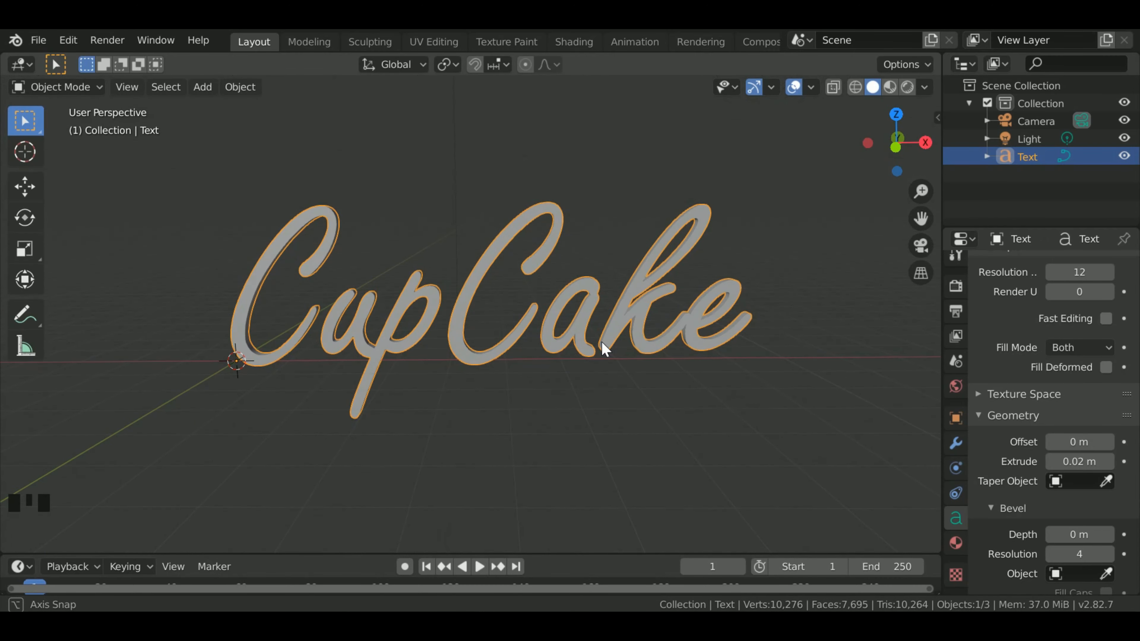
Set the CupCake text's bevel depth to 0.01 m and deselect the object
{"action": "scroll", "coordinate": [1106, 476], "scroll_direction": "down", "scroll_amount": 3}
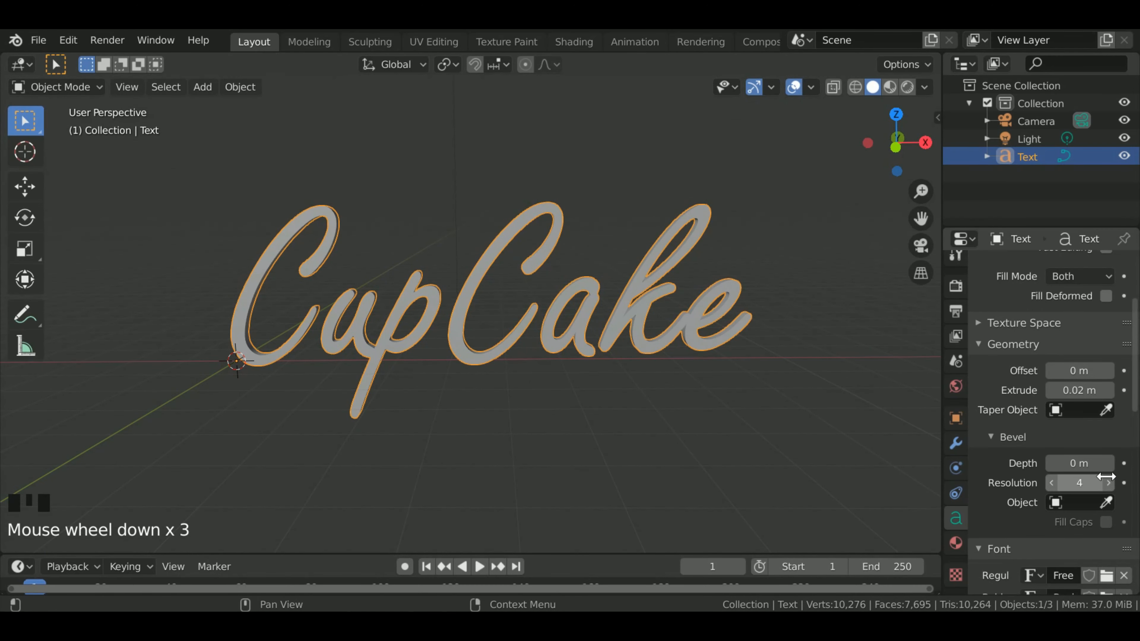
{"action": "left_click", "coordinate": [1108, 464]}
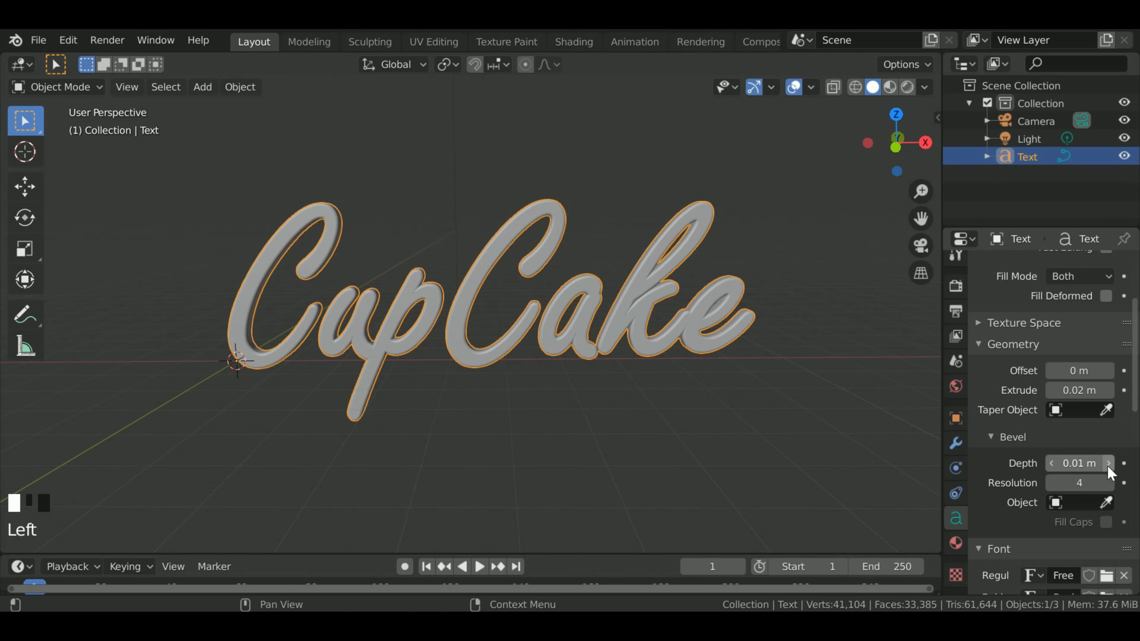
{"action": "left_click", "coordinate": [719, 425]}
{"action": "middle_click_drag", "start_coordinate": [685, 403], "coordinate": [744, 418]}
Look through the text object's font, transform, and paragraph alignment and spacing settings
{"action": "scroll", "coordinate": [1059, 502], "scroll_direction": "down", "scroll_amount": 4}
{"action": "scroll", "coordinate": [1058, 499], "scroll_direction": "down", "scroll_amount": 2}
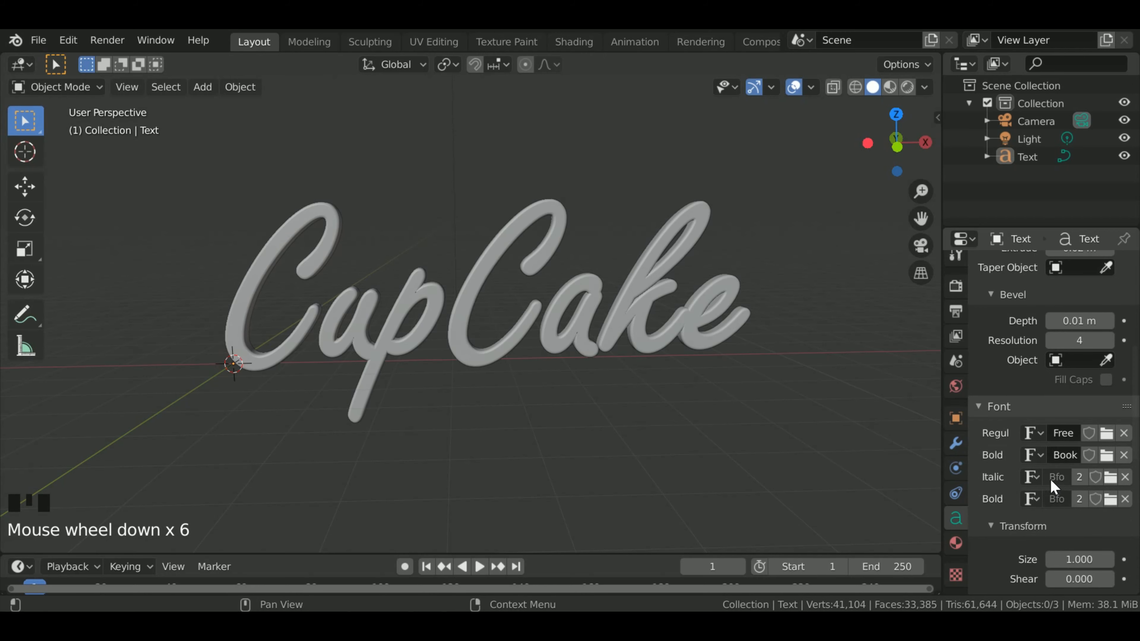
{"action": "scroll", "coordinate": [1075, 483], "scroll_direction": "down", "scroll_amount": 7}
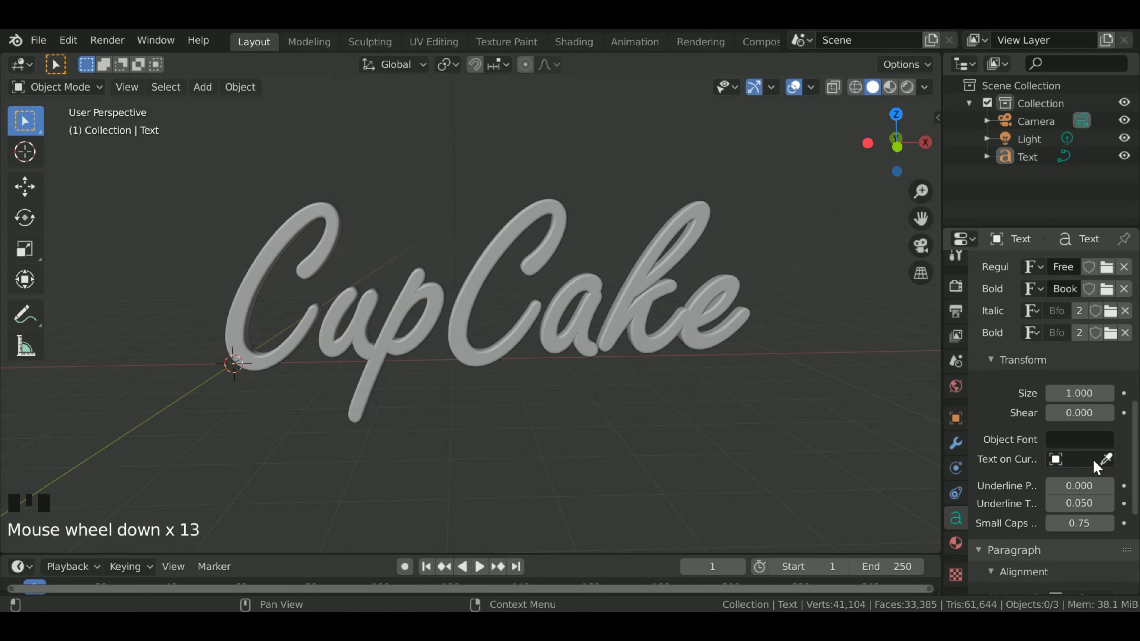
{"action": "left_click", "coordinate": [1098, 463]}
{"action": "scroll", "coordinate": [1023, 491], "scroll_direction": "down", "scroll_amount": 8}
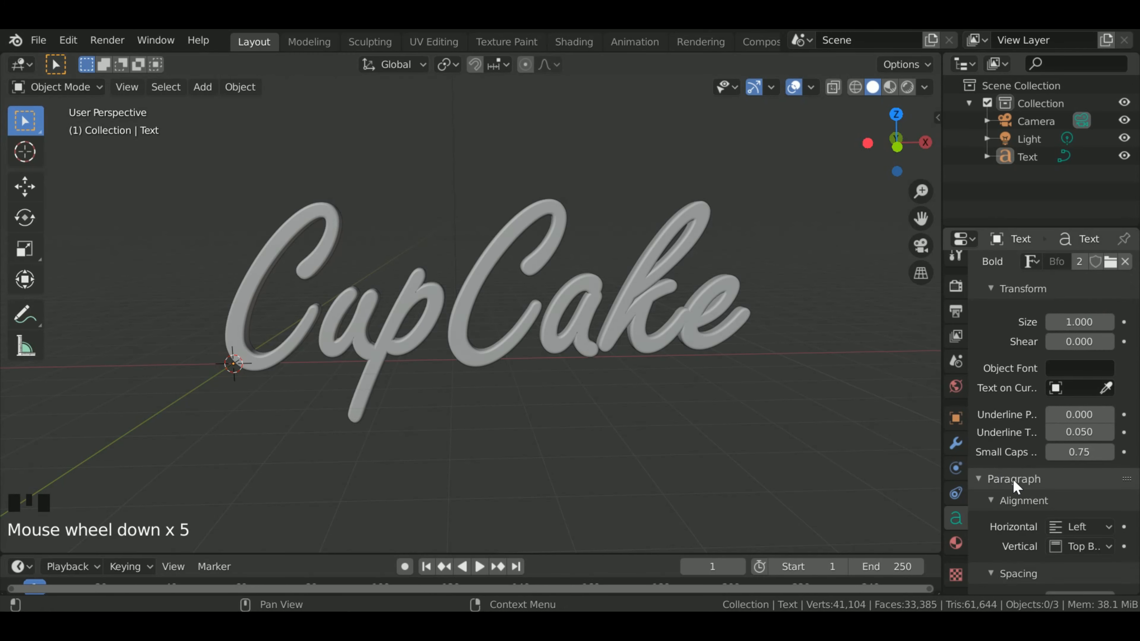
{"action": "scroll", "coordinate": [1023, 493], "scroll_direction": "down", "scroll_amount": 6}
{"action": "scroll", "coordinate": [1024, 494], "scroll_direction": "up", "scroll_amount": 20}
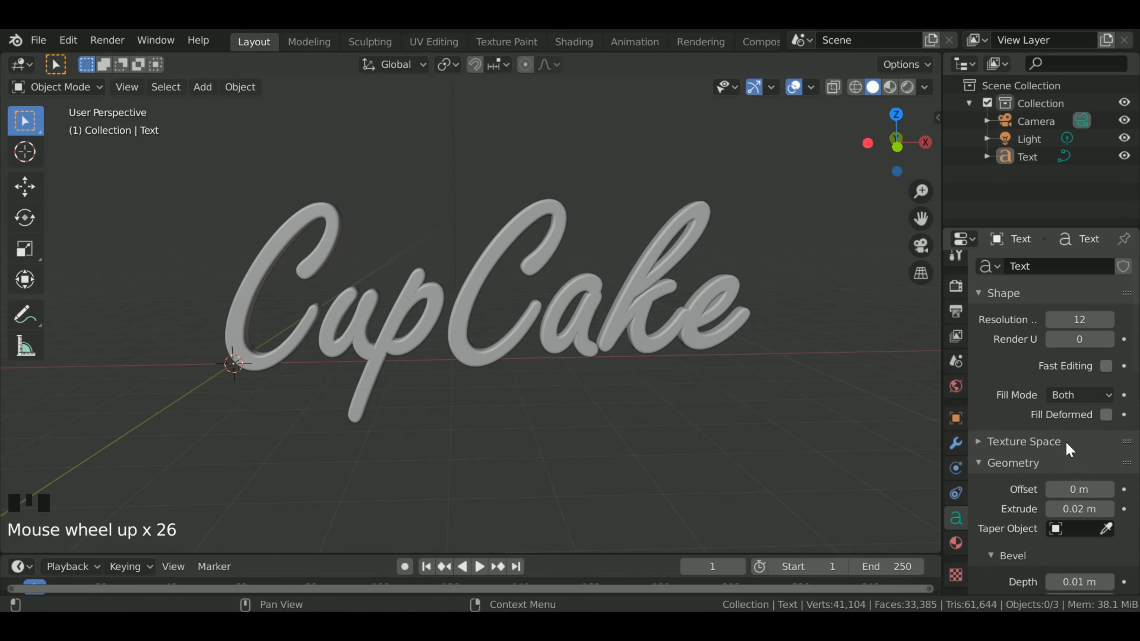
Create a new material for the CupCake text in the Shading workspace and select the text object
{"action": "left_click", "coordinate": [1069, 397]}
{"action": "left_click", "coordinate": [1052, 415]}
{"action": "mouse_move", "coordinate": [707, 395]}
{"action": "middle_mouse_down"}
{"action": "mouse_move", "coordinate": [669, 380]}
{"action": "mouse_move", "coordinate": [691, 381]}
{"action": "mouse_move", "coordinate": [678, 368]}
{"action": "middle_mouse_up"}
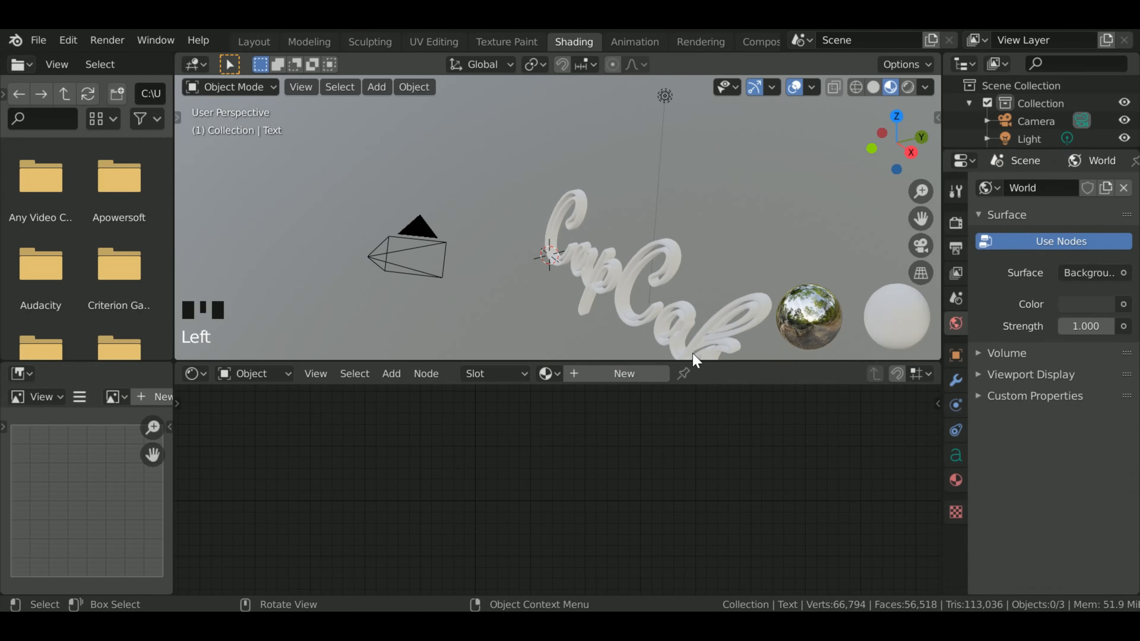
{"action": "left_click", "coordinate": [642, 375]}
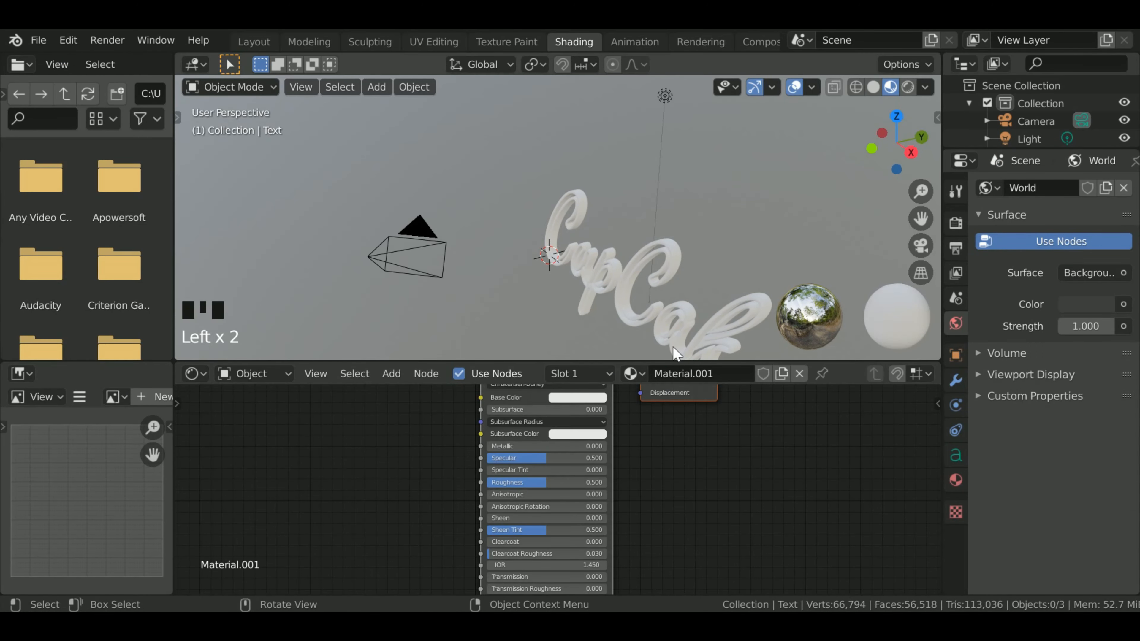
{"action": "left_click", "coordinate": [686, 316]}
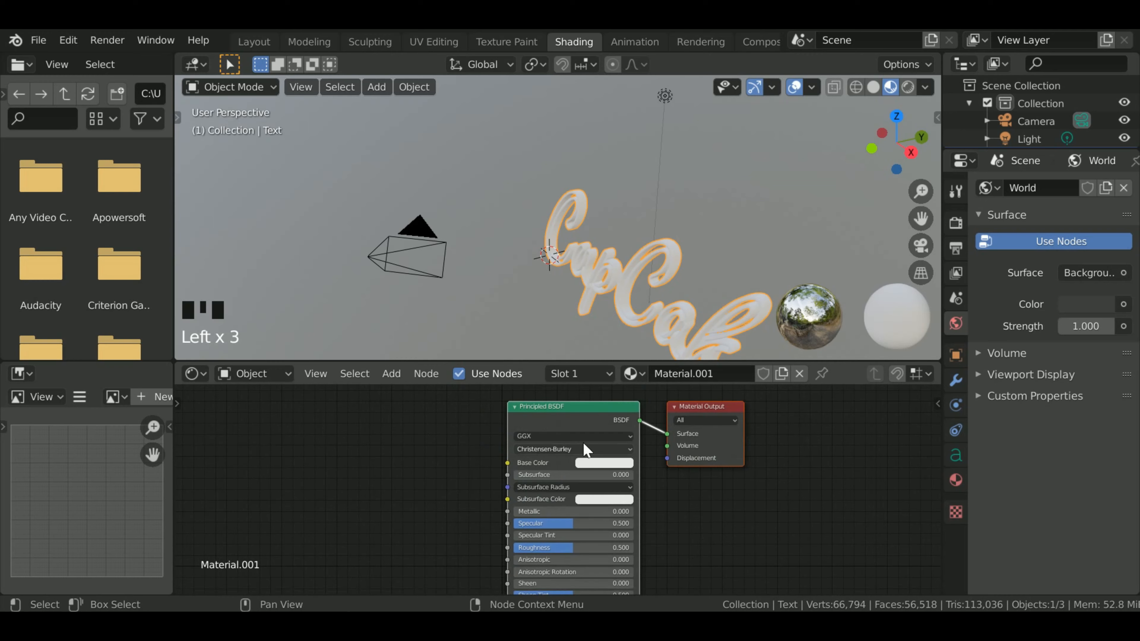
Replace the material's Principled BSDF with an Emission node linked to the Surface input of Material Output
{"action": "key", "text": "Delete"}
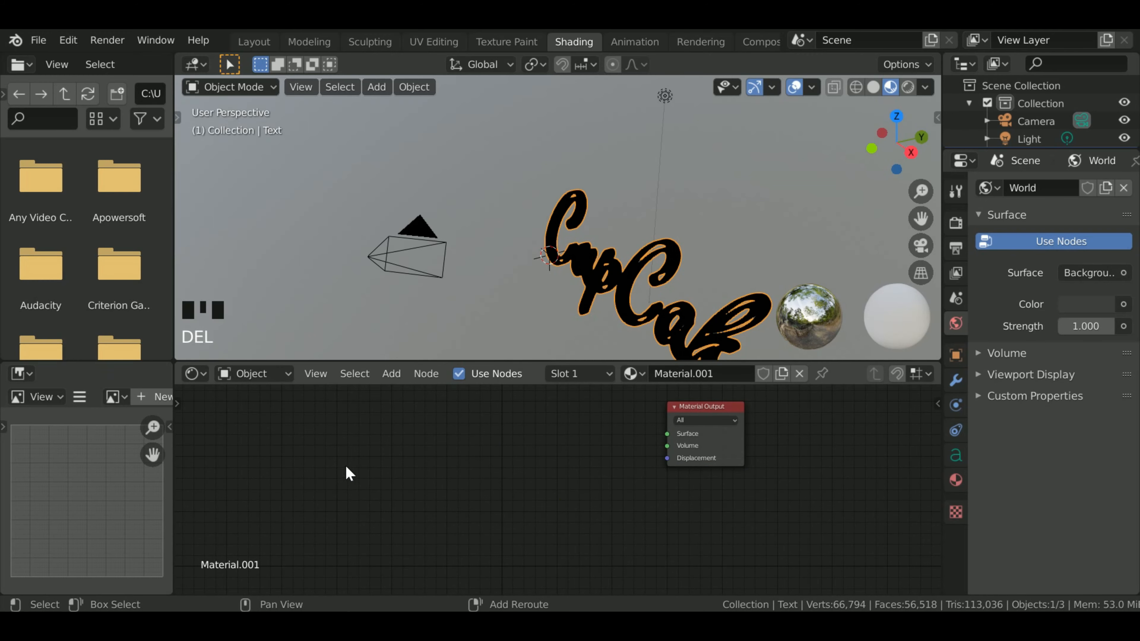
{"action": "key", "text": "shift+a"}
{"action": "left_click", "coordinate": [336, 407]}
{"action": "type", "text": "emi"}
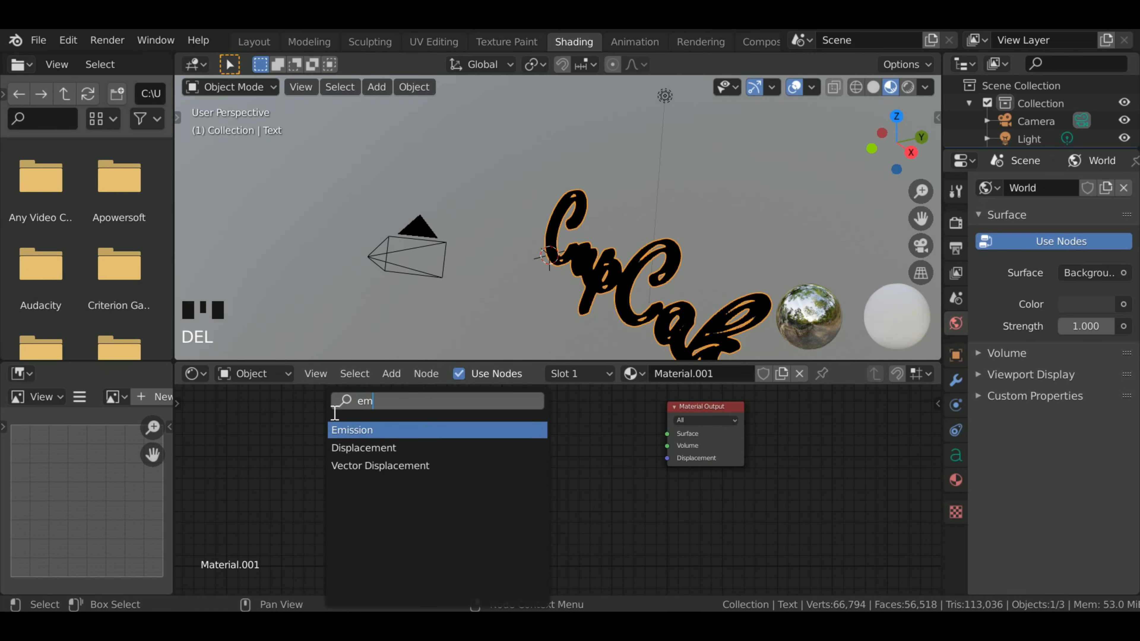
{"action": "key", "text": "Return"}
{"action": "left_click", "coordinate": [473, 420]}
{"action": "scroll", "coordinate": [493, 431], "scroll_direction": "up", "scroll_amount": 5}
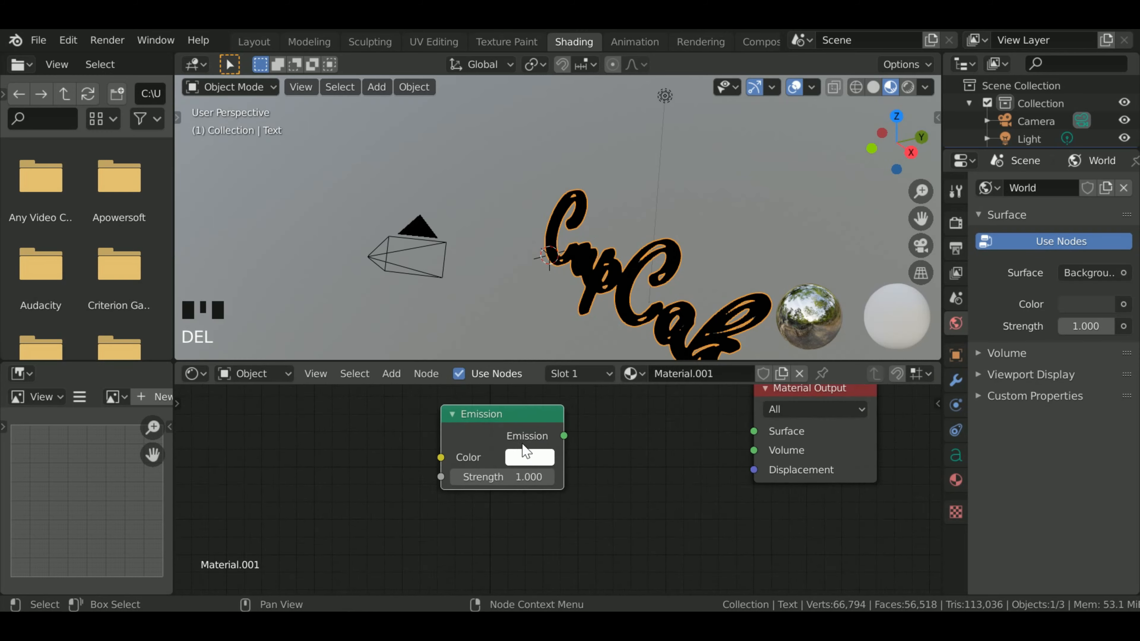
{"action": "left_click_drag", "start_coordinate": [582, 428], "coordinate": [858, 424]}
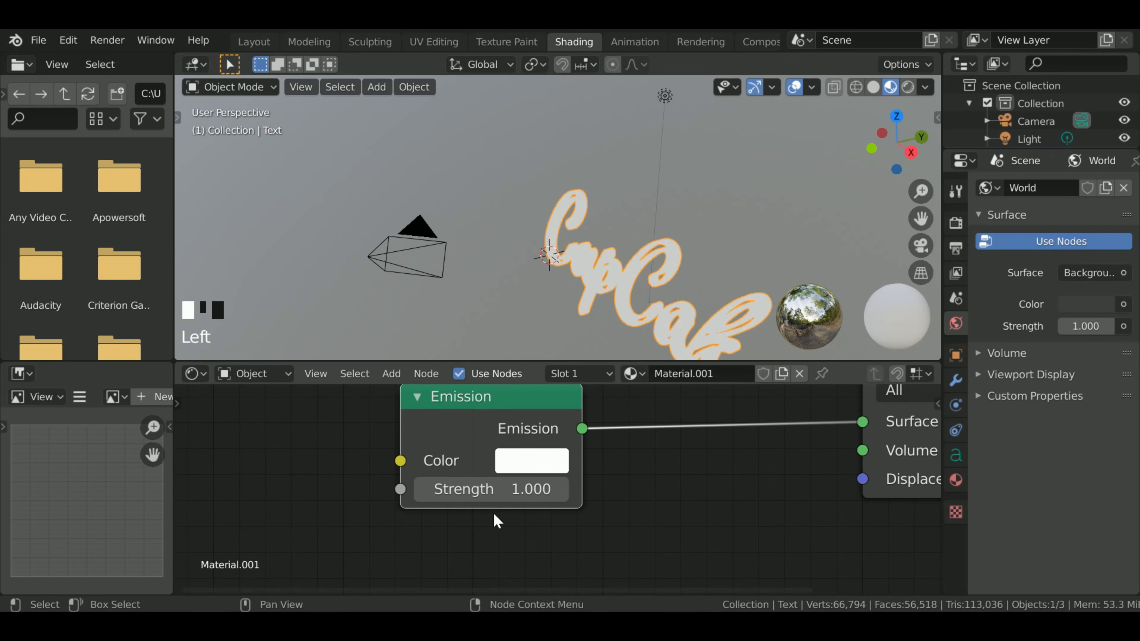
Move the Emission node closer to Material Output and set its strength to 4
{"action": "scroll", "coordinate": [362, 476], "scroll_direction": "down", "scroll_amount": 4}
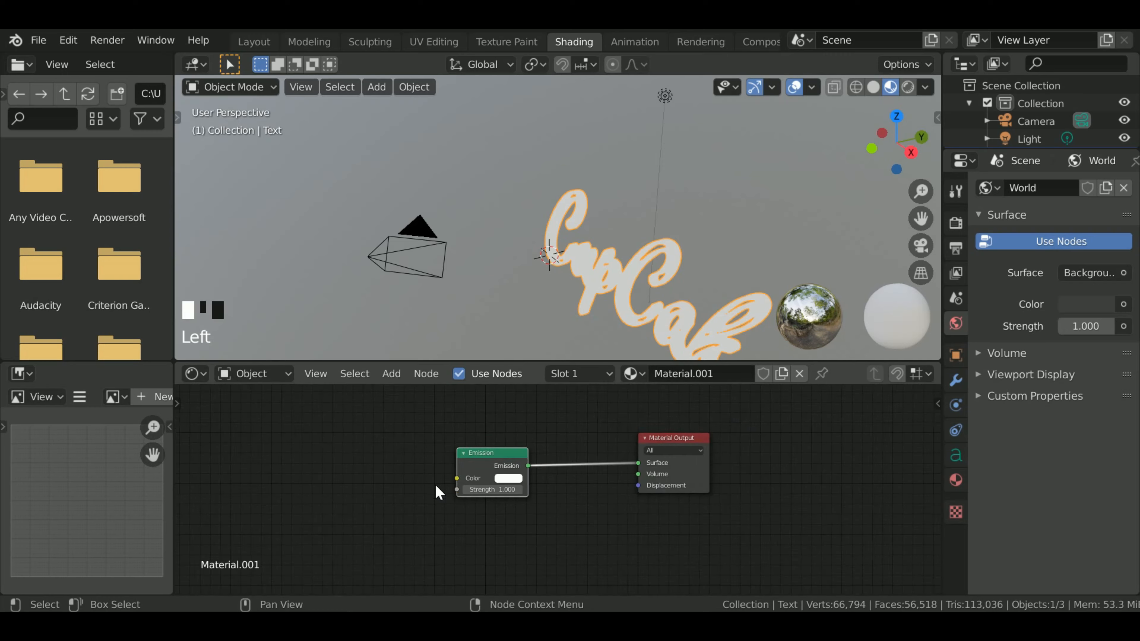
{"action": "left_click_drag", "start_coordinate": [477, 463], "coordinate": [524, 448]}
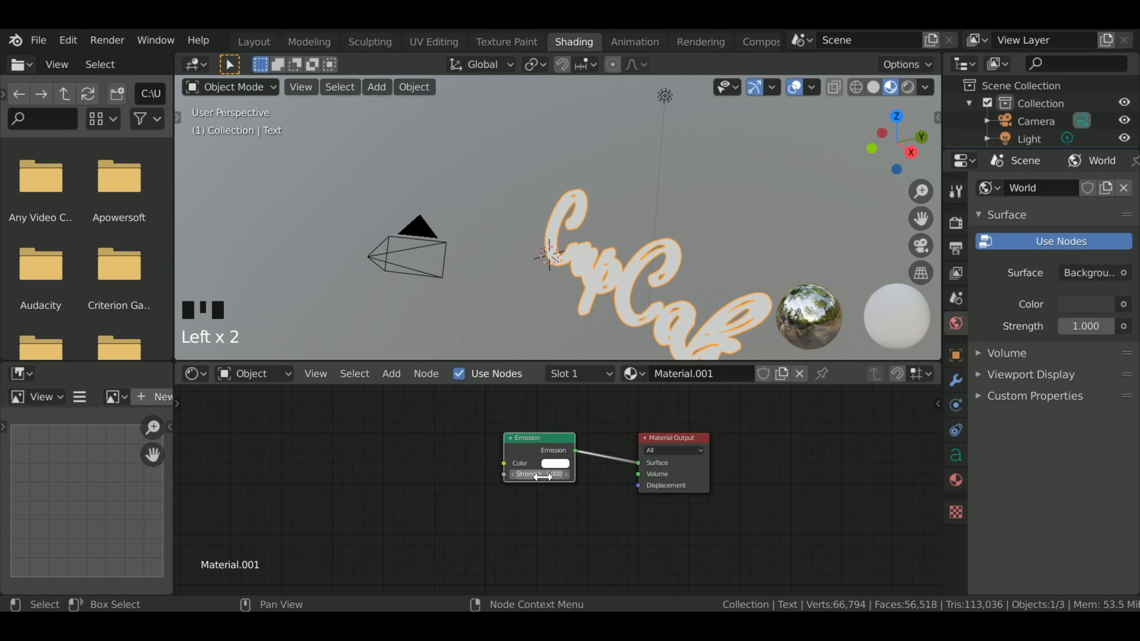
{"action": "left_click", "coordinate": [492, 498]}
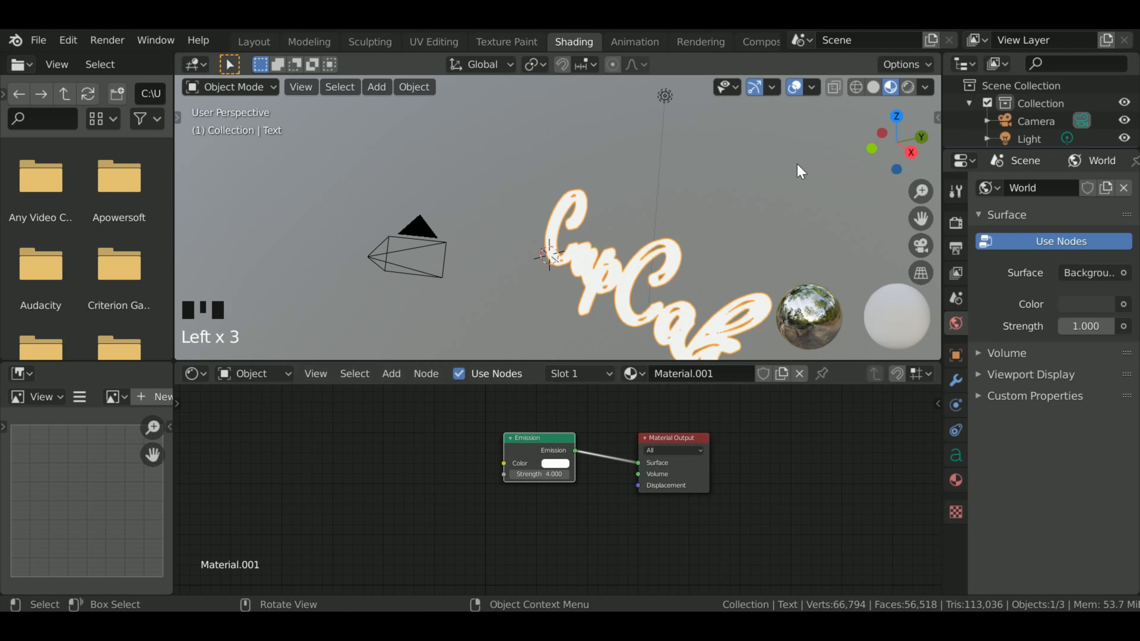
Show the viewport in Rendered shading, enable Bloom for the Eevee renderer, and deselect the text
{"action": "left_click", "coordinate": [907, 87]}
{"action": "middle_click_drag", "start_coordinate": [727, 265], "coordinate": [787, 232]}
{"action": "left_click", "coordinate": [781, 311]}
{"action": "left_click", "coordinate": [802, 260]}
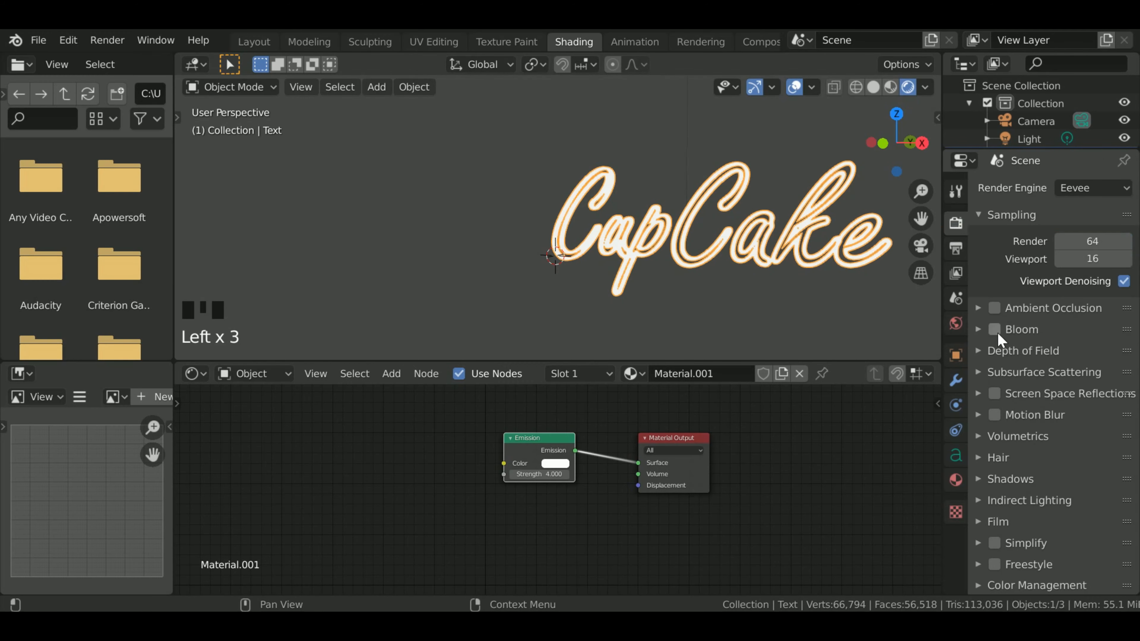
{"action": "left_click", "coordinate": [994, 330]}
{"action": "left_click", "coordinate": [832, 297]}
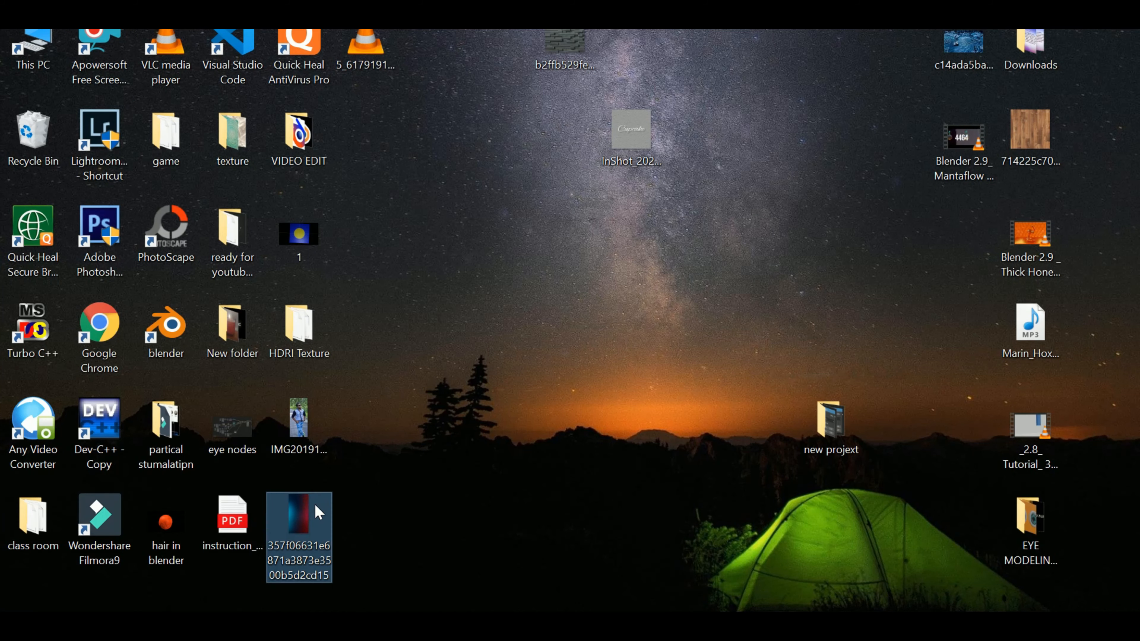
Open the blue and red gradient image from the desktop in the photo viewer and rotate it to landscape
{"action": "double_click", "coordinate": [318, 512]}
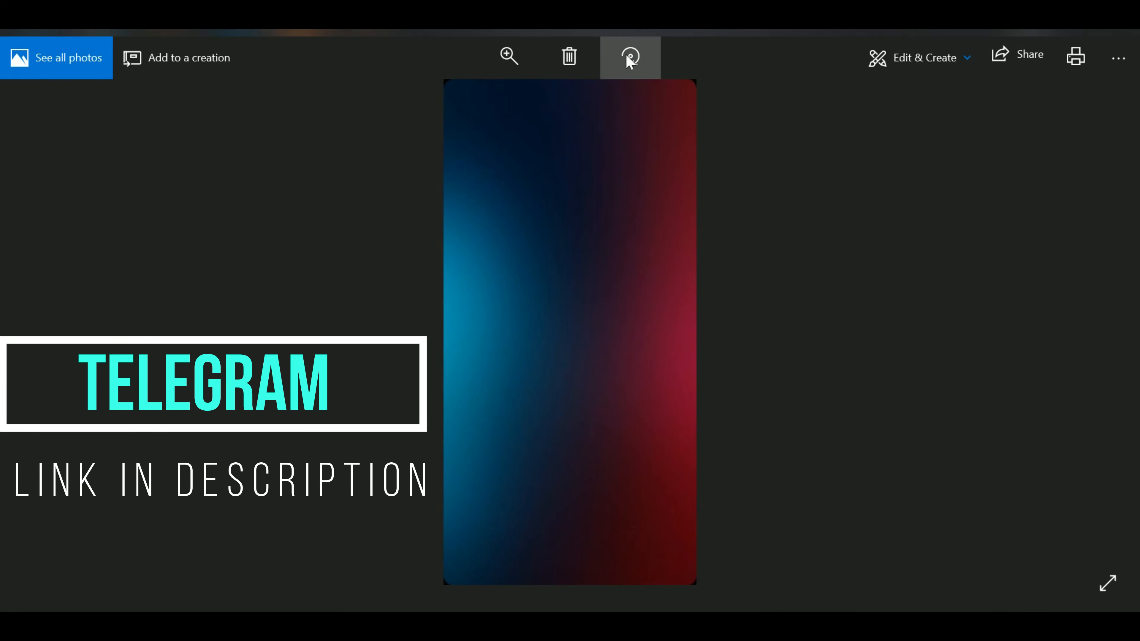
{"action": "key", "text": "ctrl+r"}
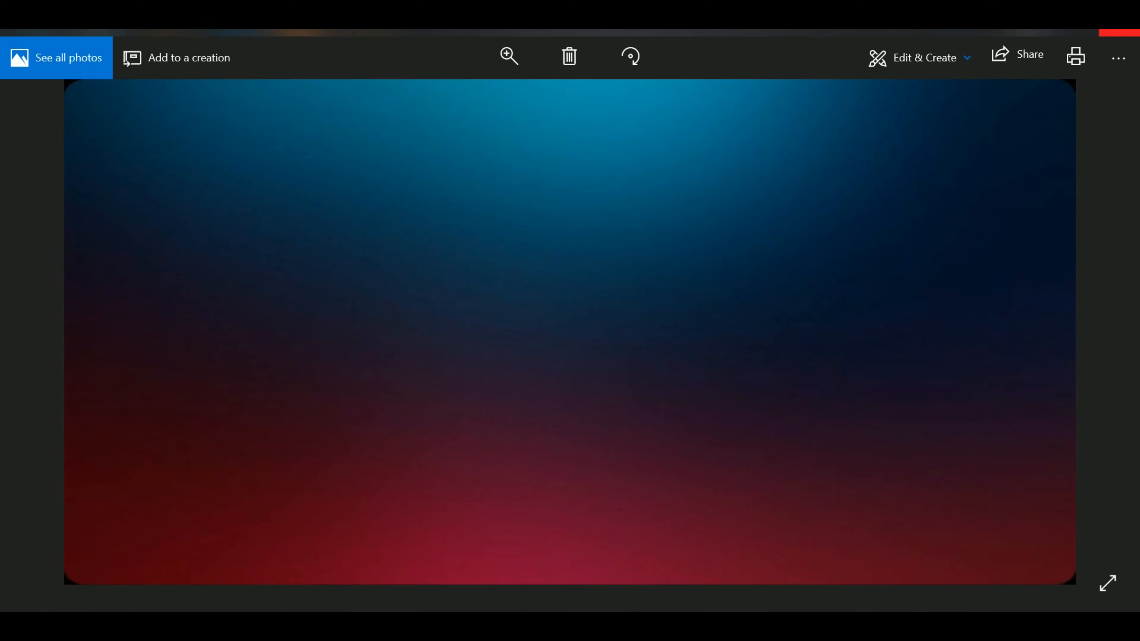
{"action": "left_click", "coordinate": [1119, 33]}
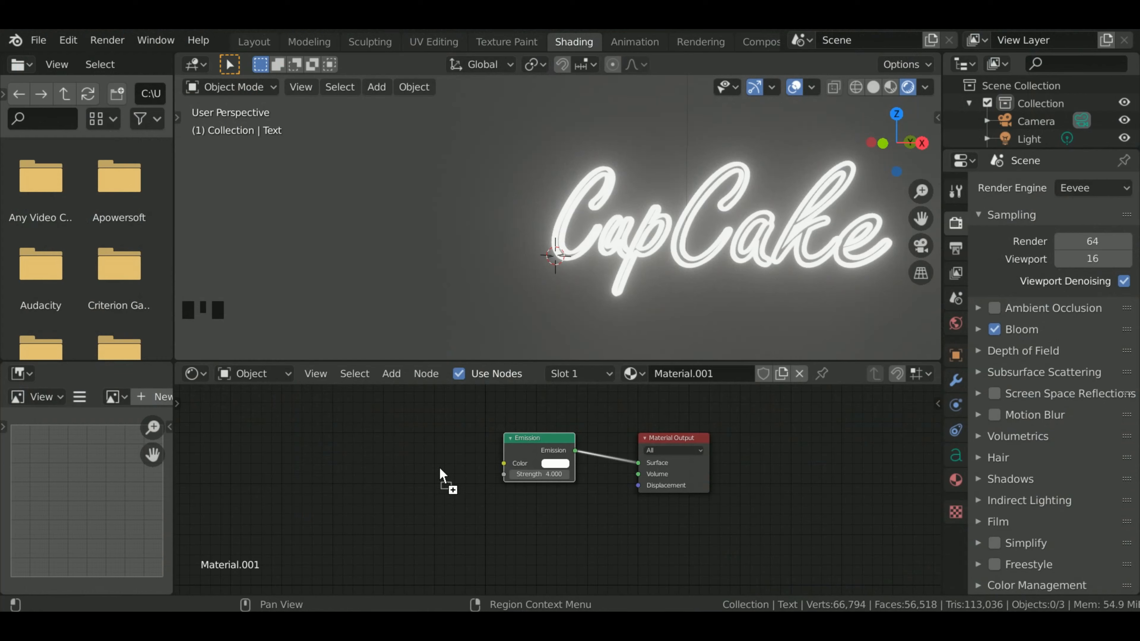
Add the gradient image from the desktop as a texture node and connect its Color output to the Emission node's Color
{"action": "left_click_drag", "start_coordinate": [440, 474], "coordinate": [417, 469]}
{"action": "scroll", "coordinate": [418, 469], "scroll_direction": "up", "scroll_amount": 4}
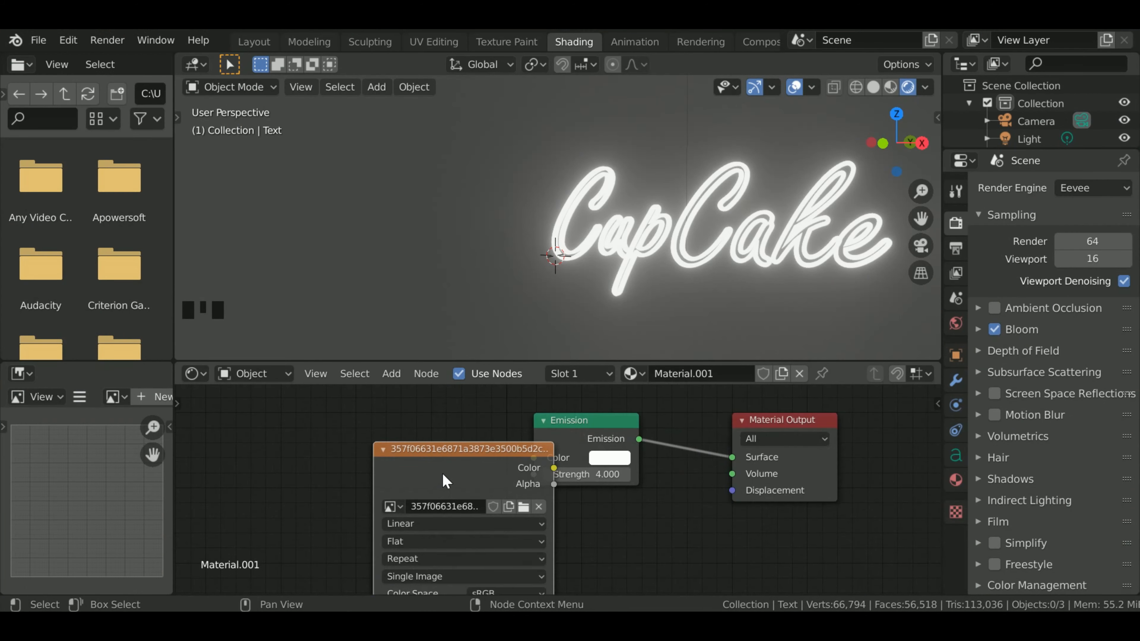
{"action": "left_click_drag", "start_coordinate": [477, 433], "coordinate": [555, 478]}
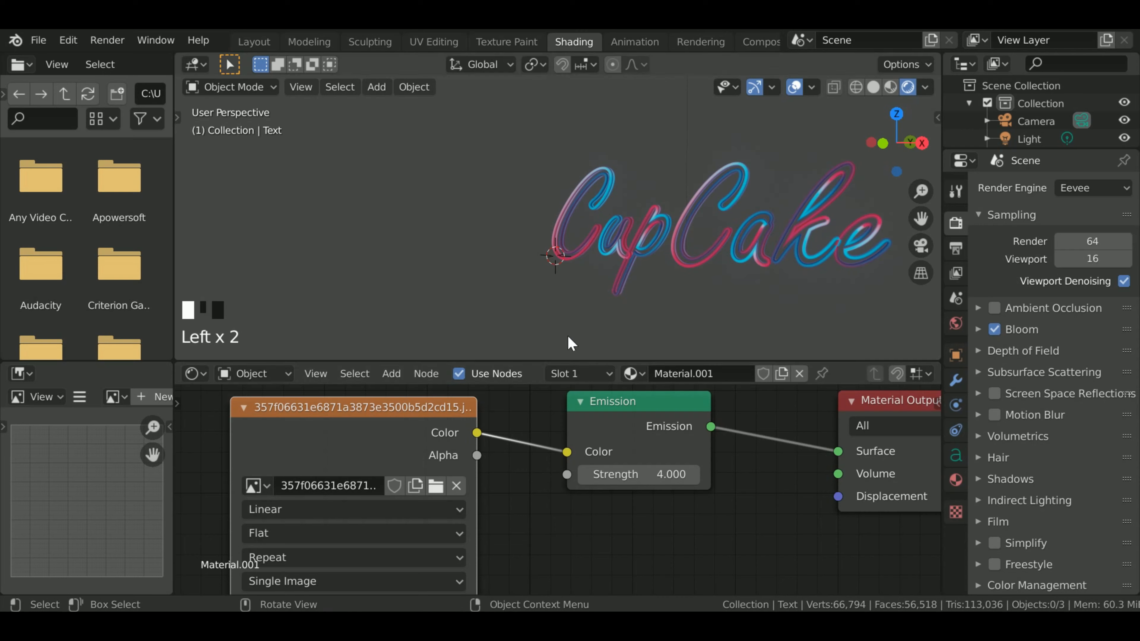
Add Texture Coordinate and Mapping nodes in front of the gradient image texture node, linked to its Vector input
{"action": "scroll", "coordinate": [613, 269], "scroll_direction": "down", "scroll_amount": 4}
{"action": "scroll", "coordinate": [575, 302], "scroll_direction": "up", "scroll_amount": 3}
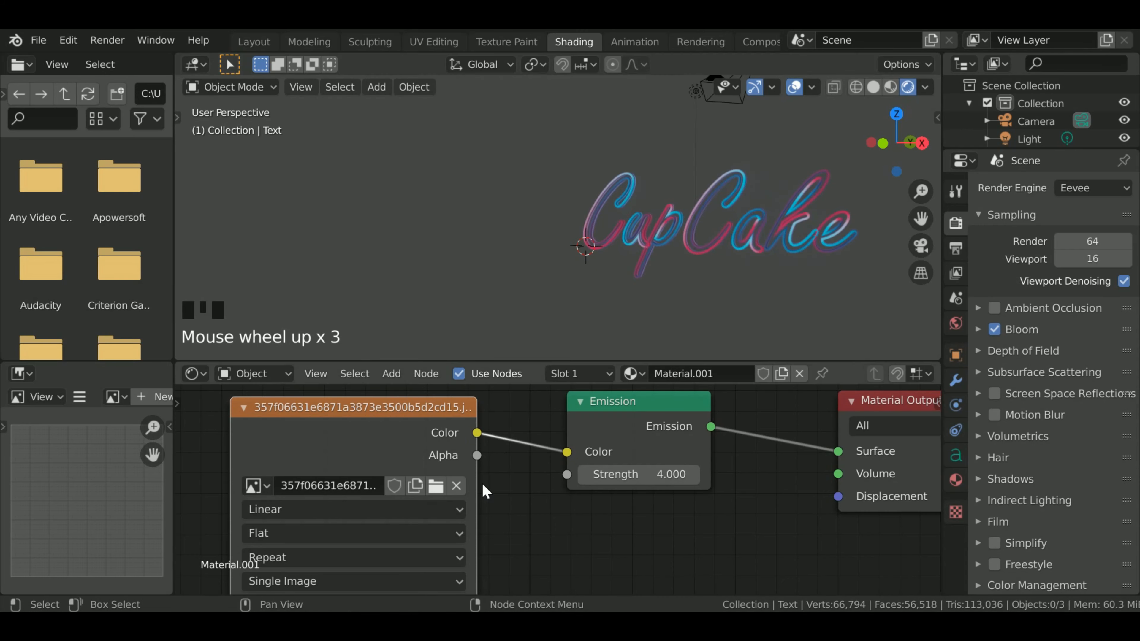
{"action": "scroll", "coordinate": [542, 501], "scroll_direction": "down", "scroll_amount": 4}
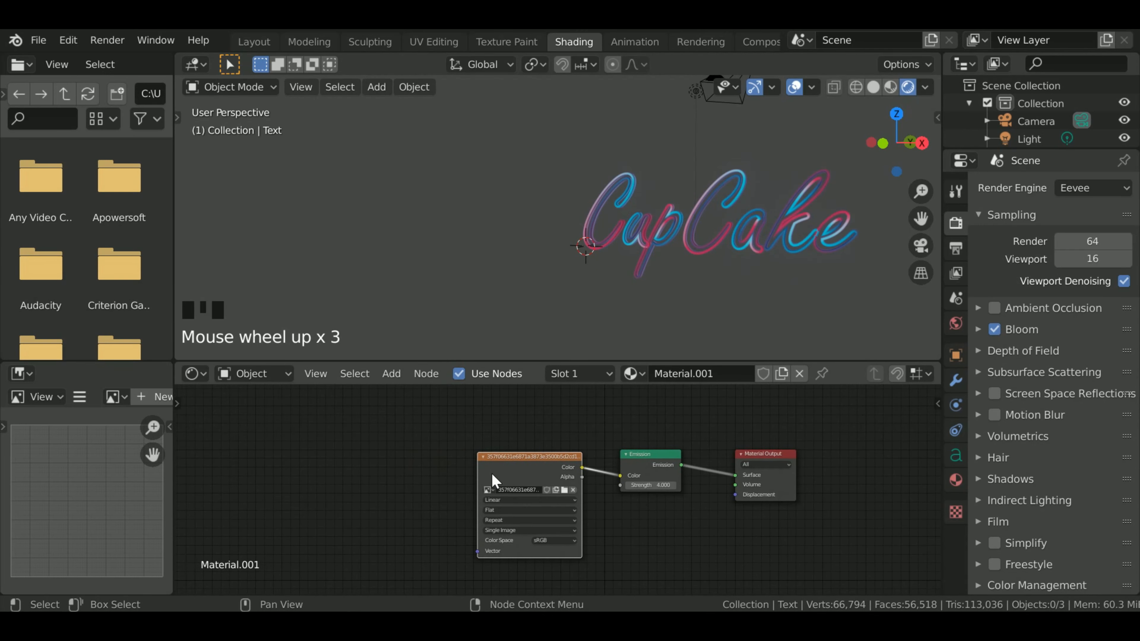
{"action": "left_click", "coordinate": [491, 470]}
{"action": "key", "text": "ctrl+t"}
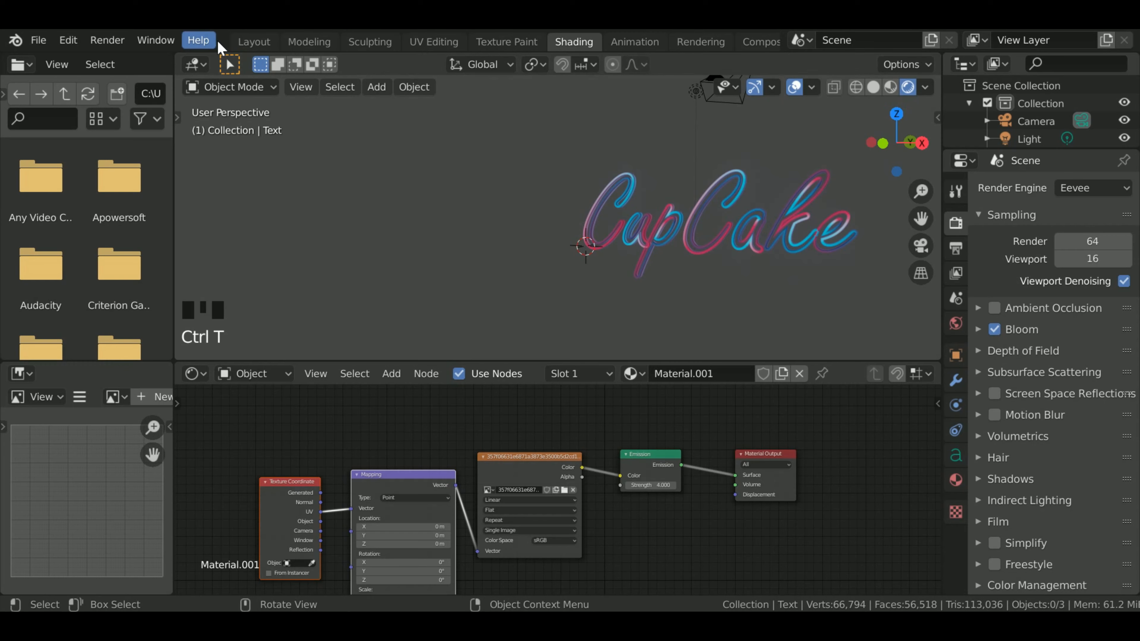
Return to the Layout workspace and set the World background color to pure black
{"action": "left_click", "coordinate": [254, 41]}
{"action": "left_click", "coordinate": [907, 87]}
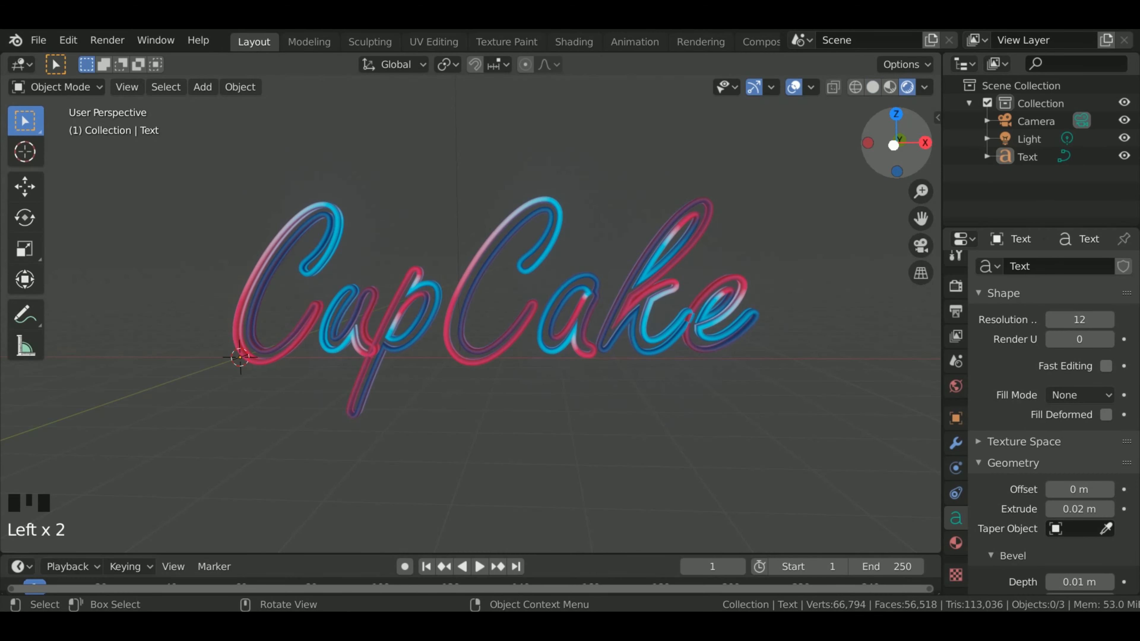
{"action": "left_click", "coordinate": [956, 387]}
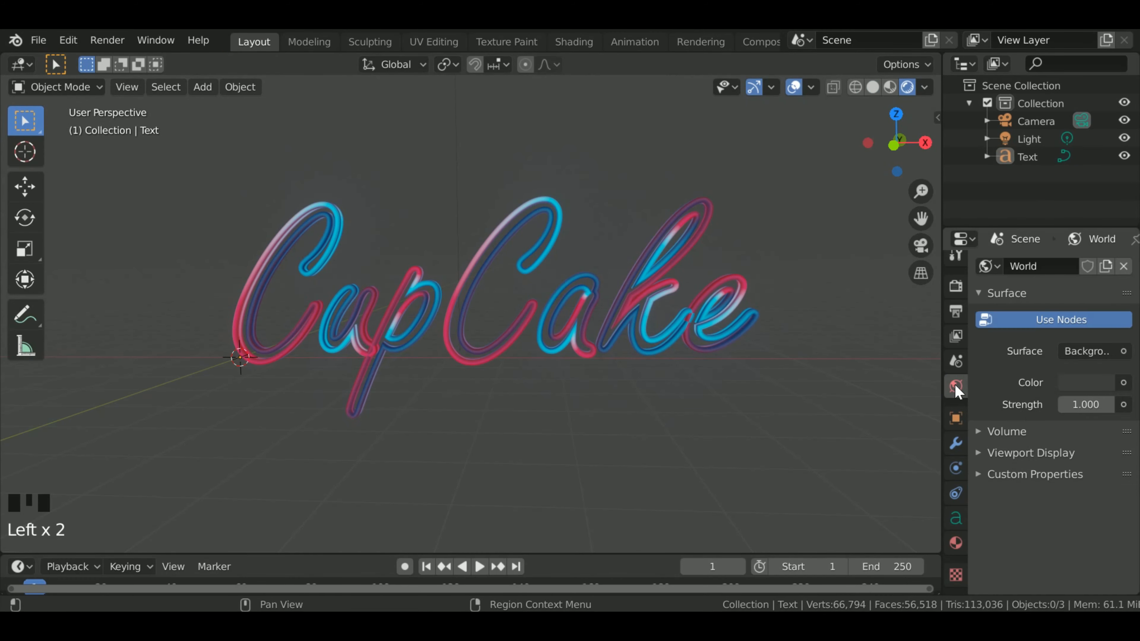
{"action": "left_click", "coordinate": [1086, 383]}
{"action": "left_click_drag", "start_coordinate": [1100, 225], "coordinate": [1100, 257]}
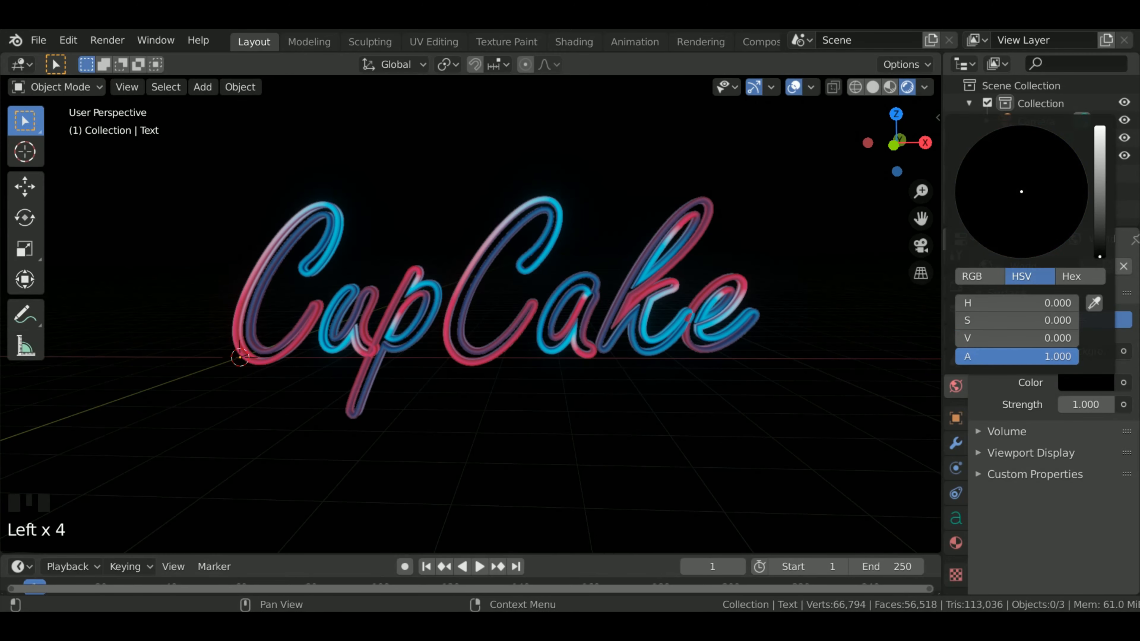
{"action": "left_click", "coordinate": [671, 400]}
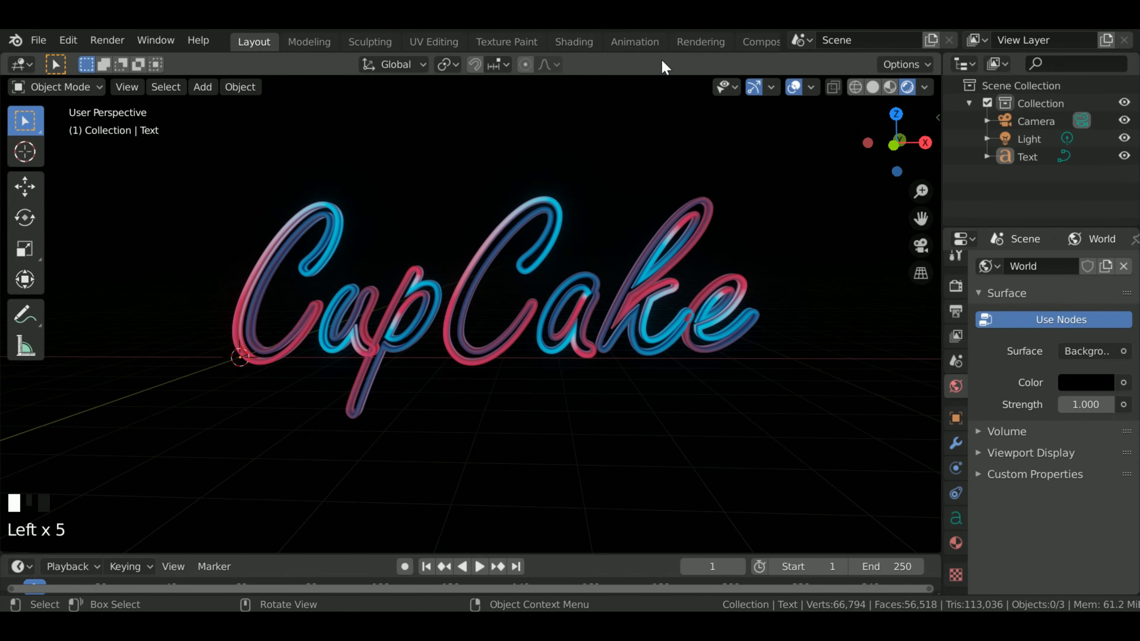
Back in the Shading workspace, try an Emission strength of 10.6 and a Mapping Location X of 1.7 m
{"action": "left_click", "coordinate": [573, 42]}
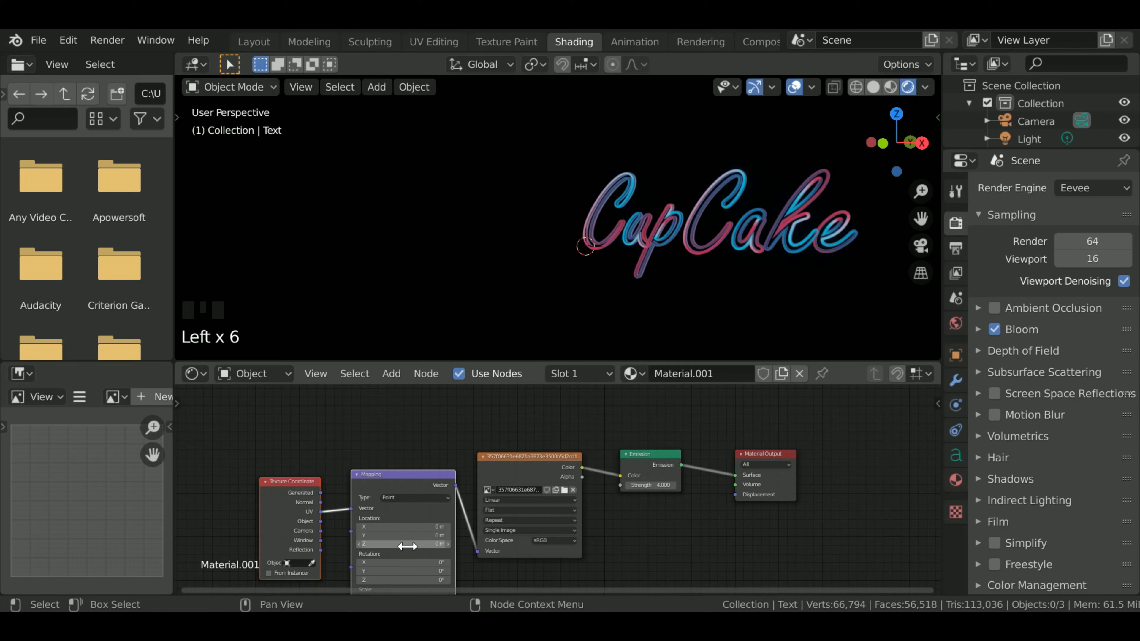
{"action": "scroll", "coordinate": [407, 546], "scroll_direction": "up", "scroll_amount": 4}
{"action": "scroll", "coordinate": [787, 548], "scroll_direction": "down", "scroll_amount": 3}
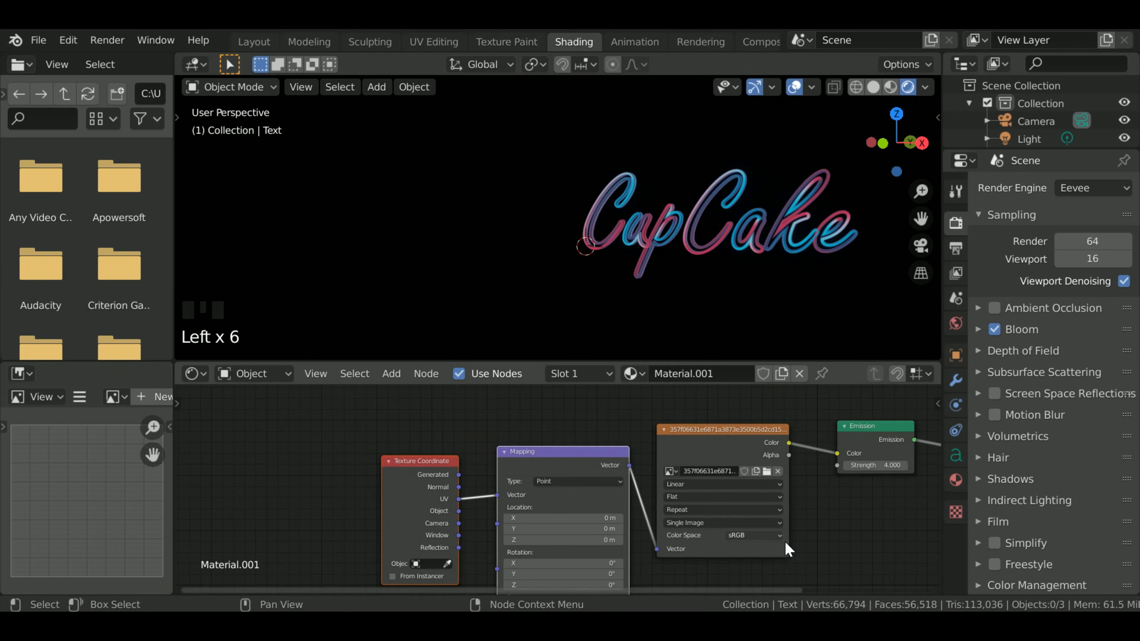
{"action": "middle_click_drag", "start_coordinate": [835, 534], "coordinate": [646, 540]}
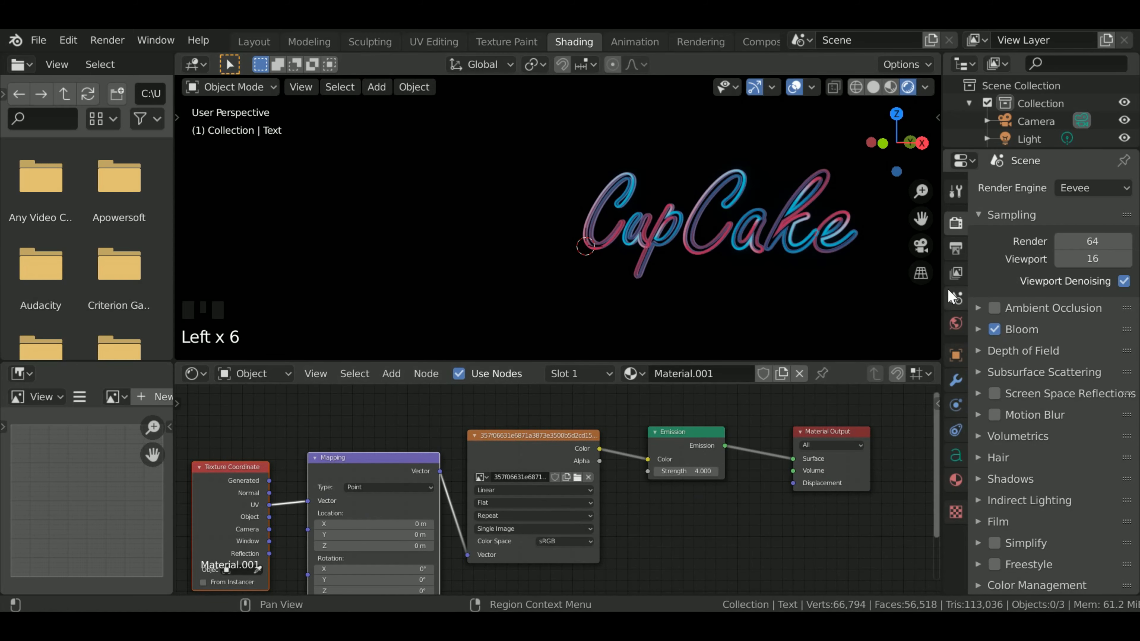
{"action": "scroll", "coordinate": [653, 476], "scroll_direction": "up", "scroll_amount": 4}
{"action": "left_click_drag", "start_coordinate": [705, 470], "coordinate": [792, 471]}
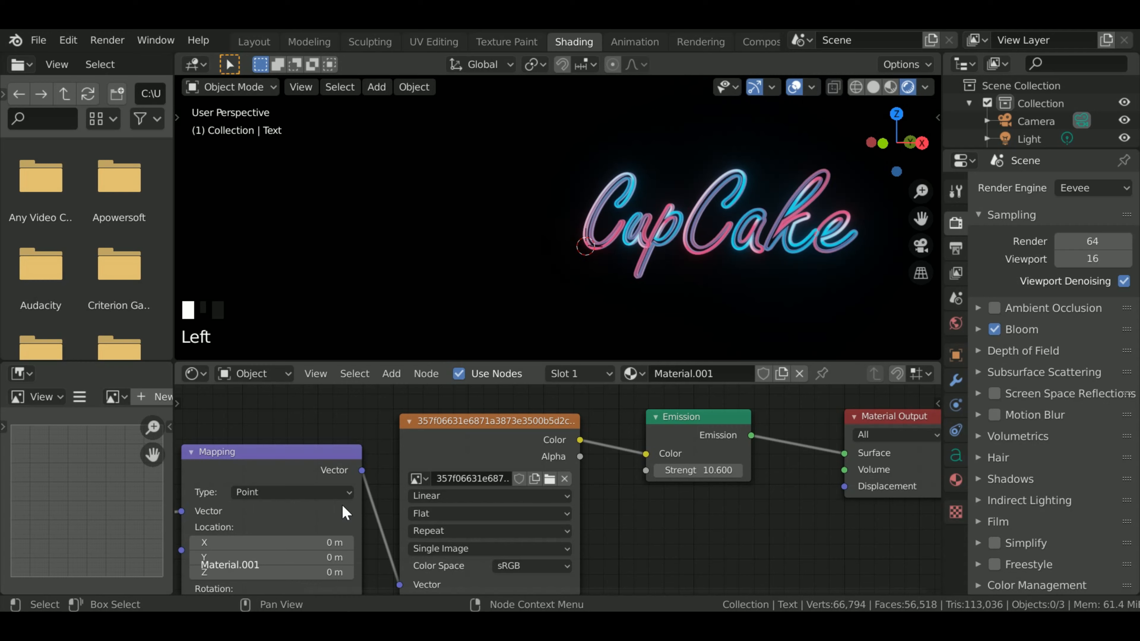
{"action": "mouse_move", "coordinate": [328, 541]}
{"action": "left_mouse_down"}
{"action": "mouse_move", "coordinate": [358, 541]}
{"action": "mouse_move", "coordinate": [336, 541]}
{"action": "left_mouse_up"}
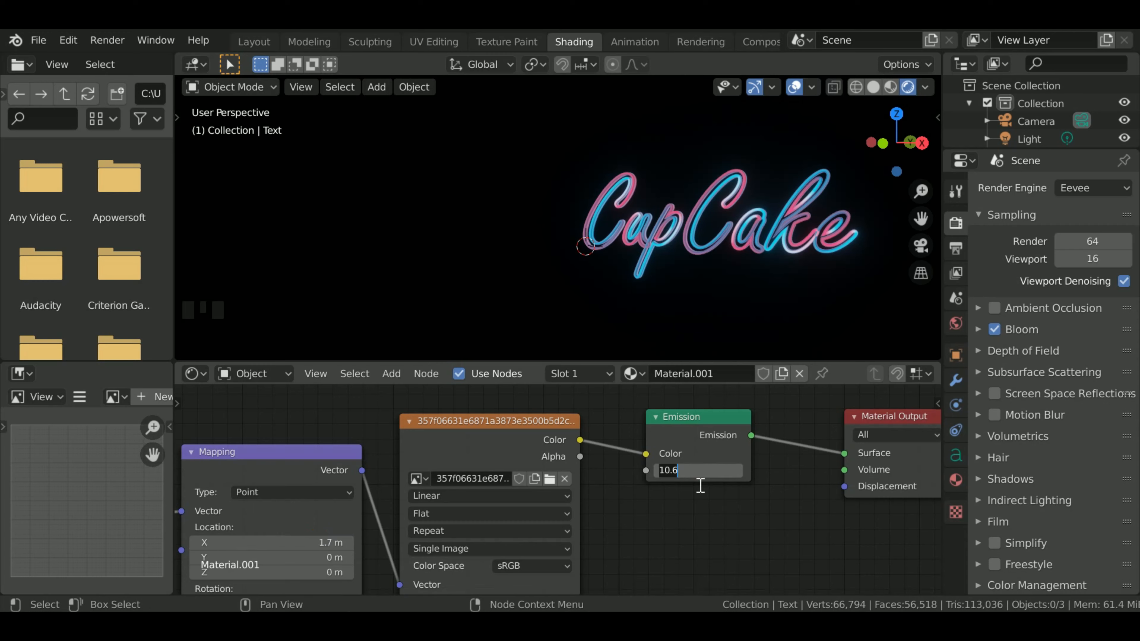
Set the Emission node's strength to 41.6 for a stronger glow
{"action": "left_click", "coordinate": [702, 542]}
{"action": "left_click", "coordinate": [709, 477]}
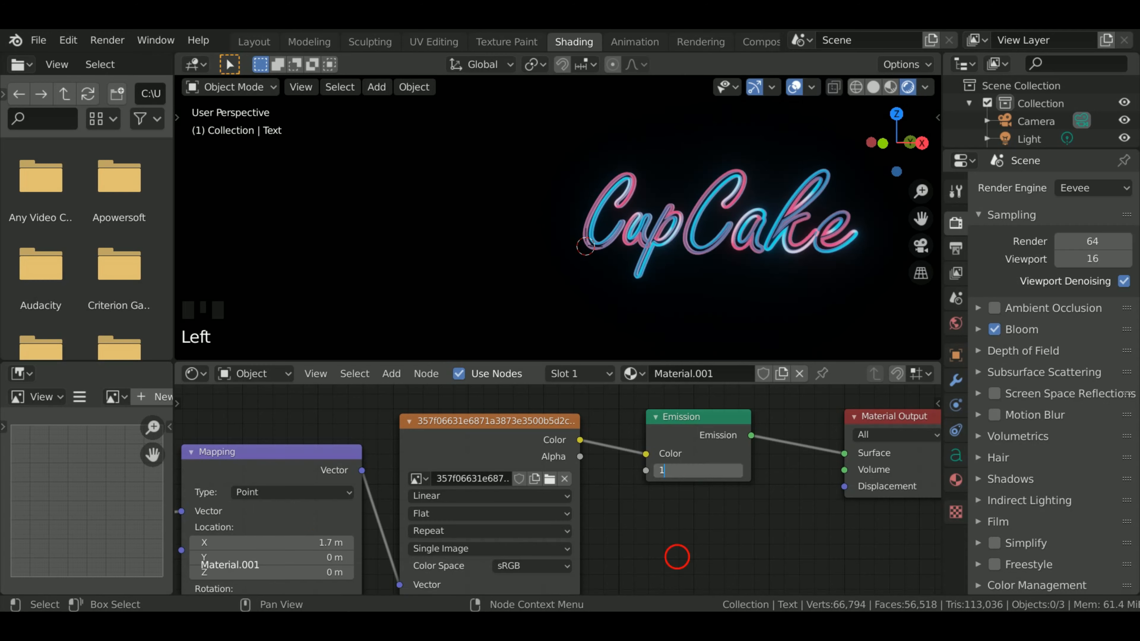
{"action": "type", "text": "1"}
{"action": "left_click", "coordinate": [677, 556]}
{"action": "left_click_drag", "start_coordinate": [697, 470], "coordinate": [846, 470]}
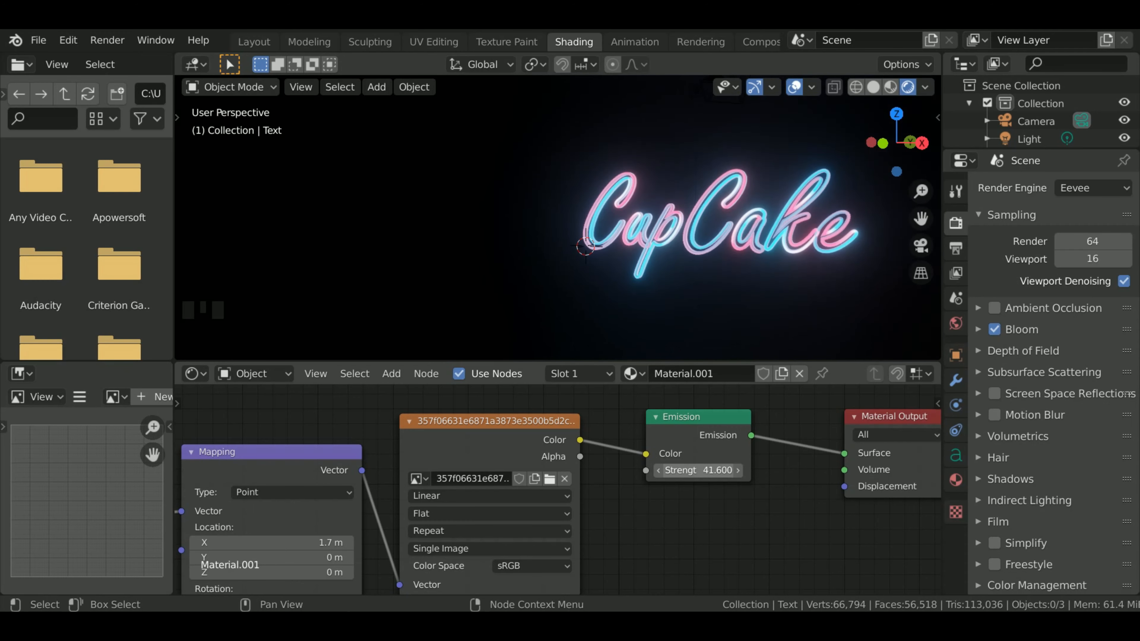
Look through the camera in the Layout workspace and enable Lock Camera to View
{"action": "left_click", "coordinate": [254, 41]}
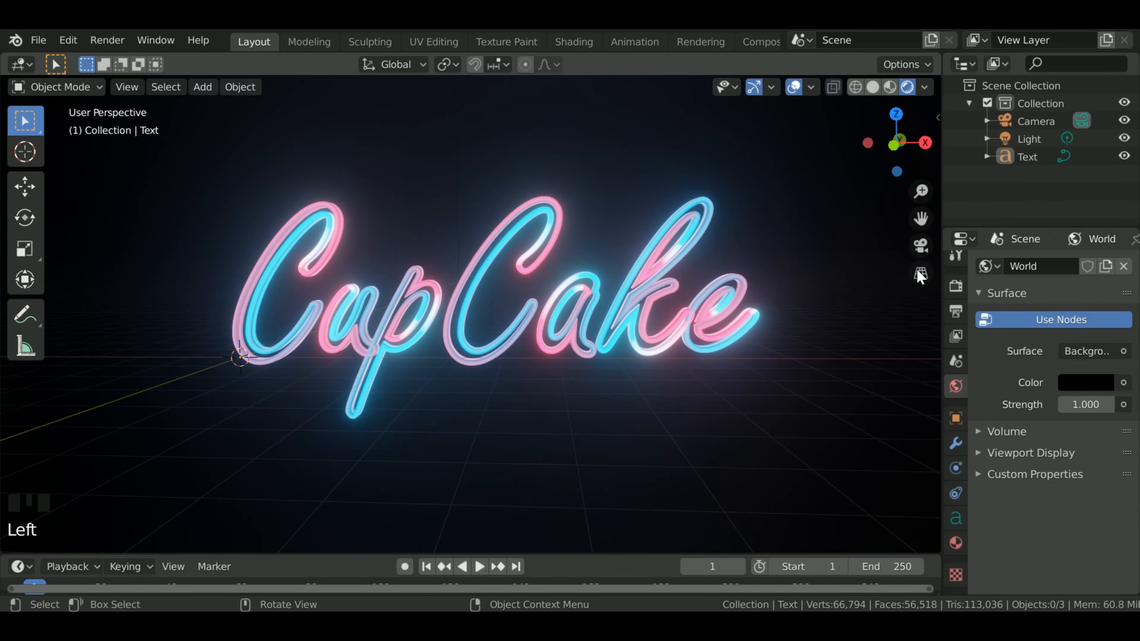
{"action": "left_click", "coordinate": [921, 245]}
{"action": "key", "text": "n"}
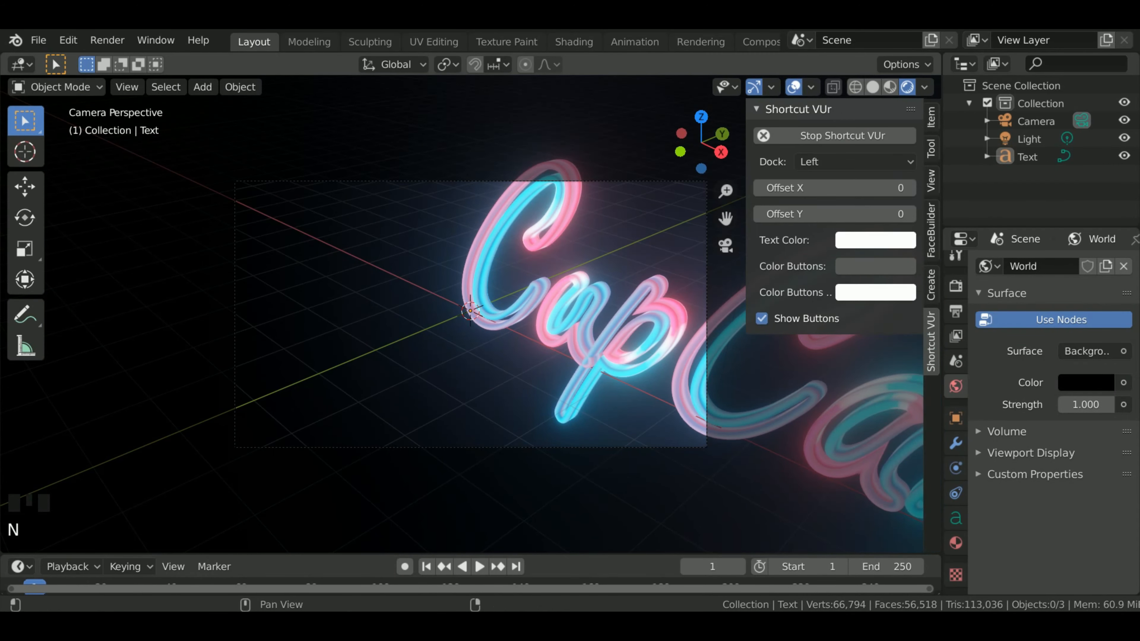
{"action": "left_click", "coordinate": [931, 182]}
{"action": "left_click", "coordinate": [906, 329]}
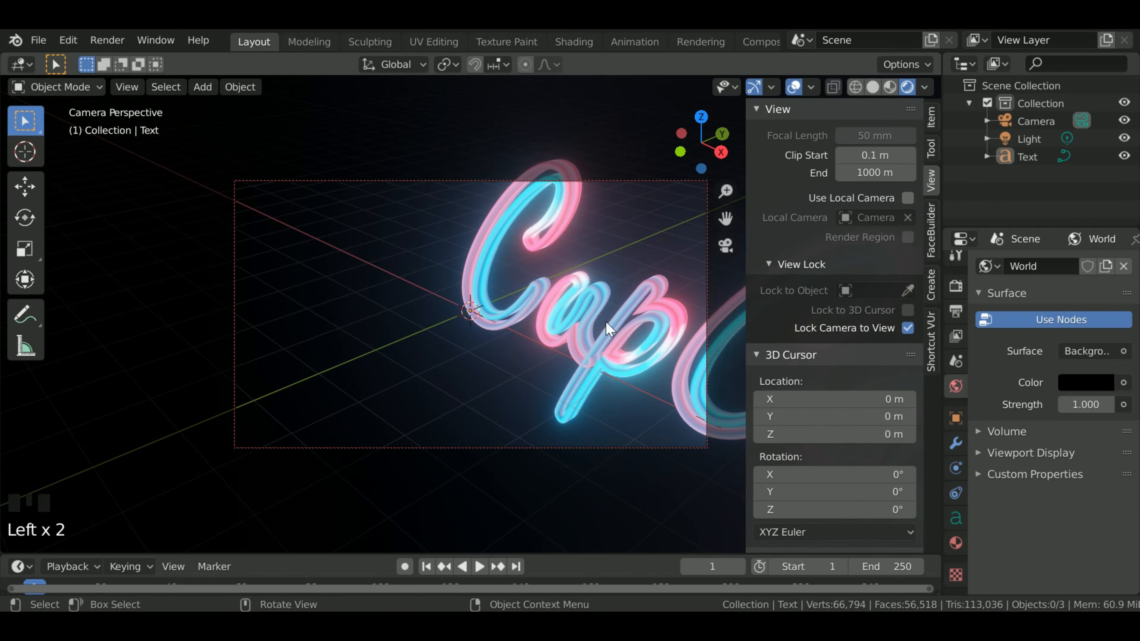
{"action": "key", "text": "n"}
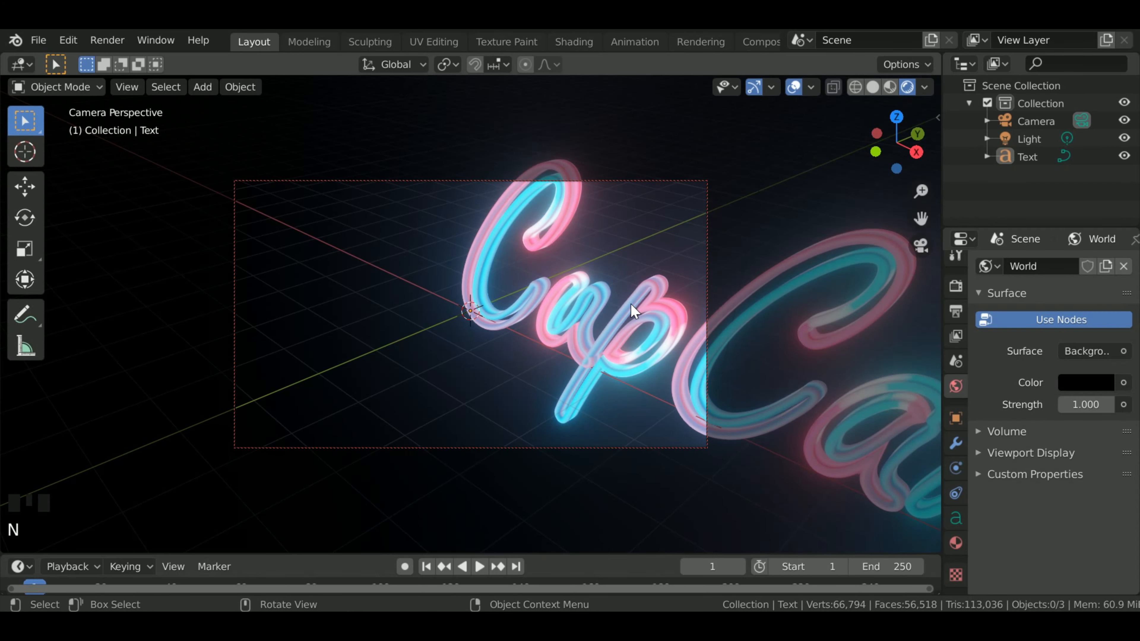
Reposition the locked camera so it faces the text frontally and the whole word sits centred in the frame
{"action": "middle_click_drag", "start_coordinate": [643, 309], "coordinate": [486, 306]}
{"action": "scroll", "coordinate": [715, 284], "scroll_direction": "down", "scroll_amount": 2}
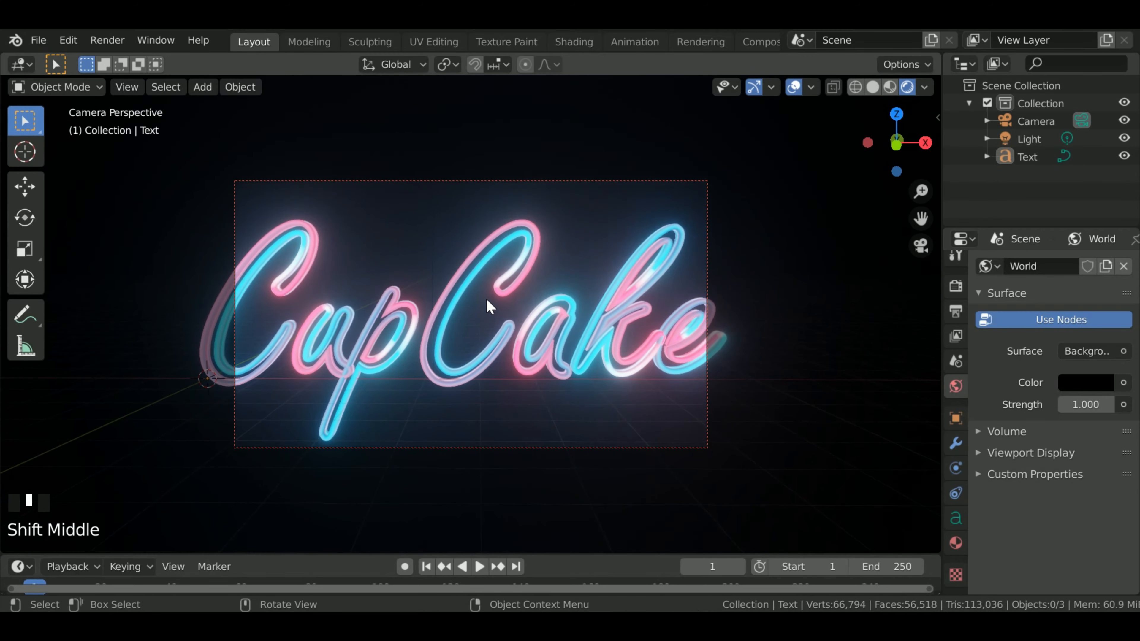
{"action": "scroll", "coordinate": [489, 306], "scroll_direction": "down", "scroll_amount": 1}
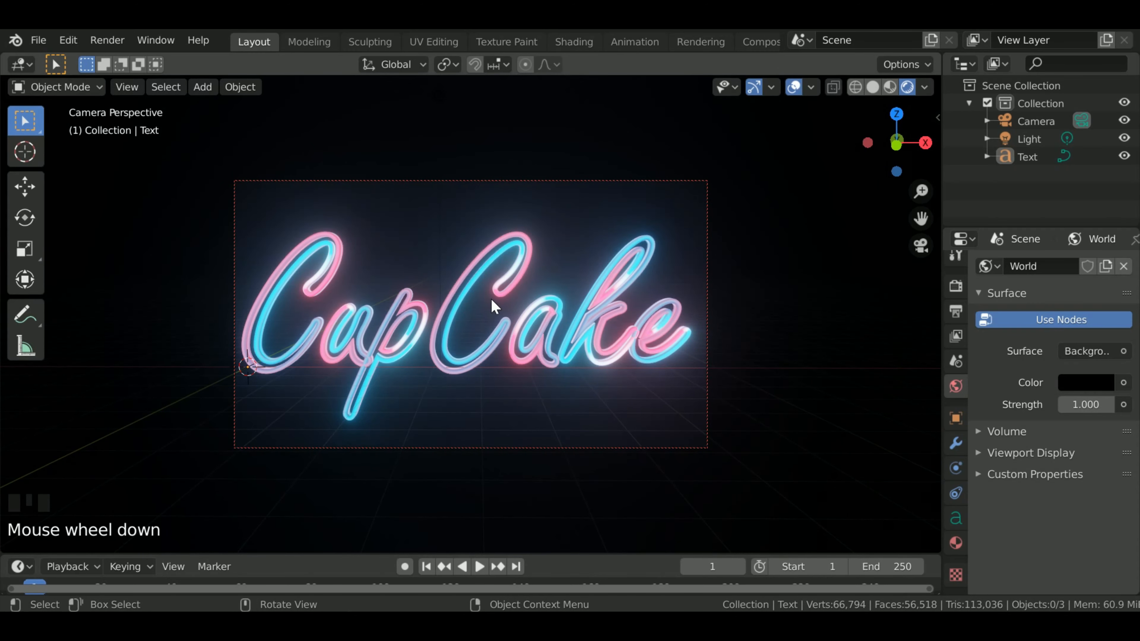
{"action": "middle_click_drag", "start_coordinate": [494, 309], "coordinate": [504, 313], "text": "shift"}
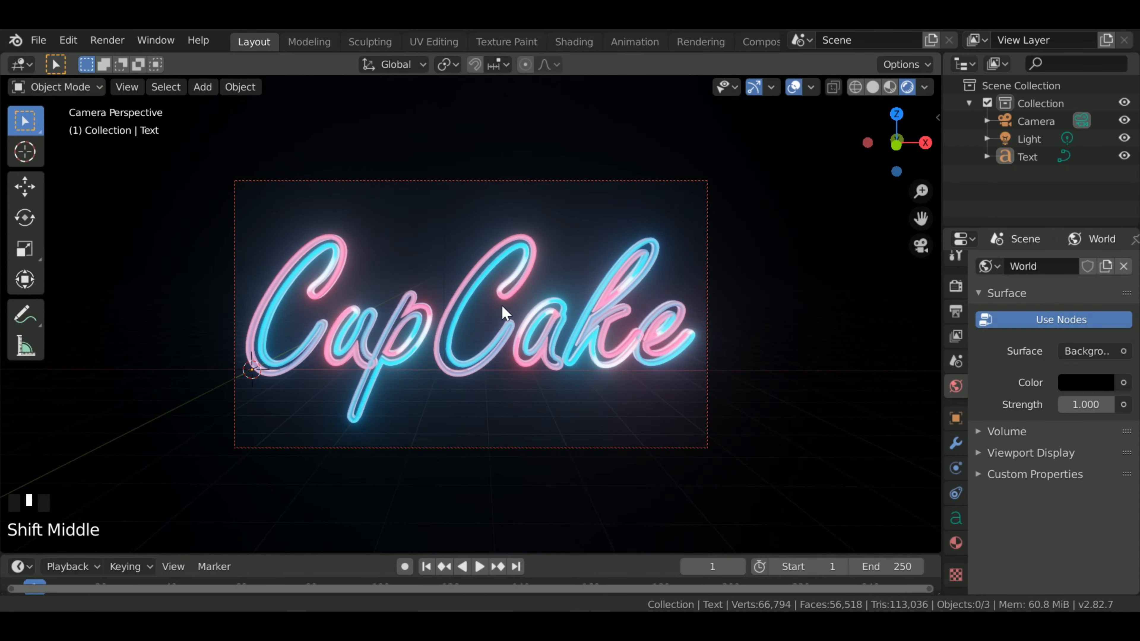
{"action": "scroll", "coordinate": [505, 313], "scroll_direction": "down", "scroll_amount": 1}
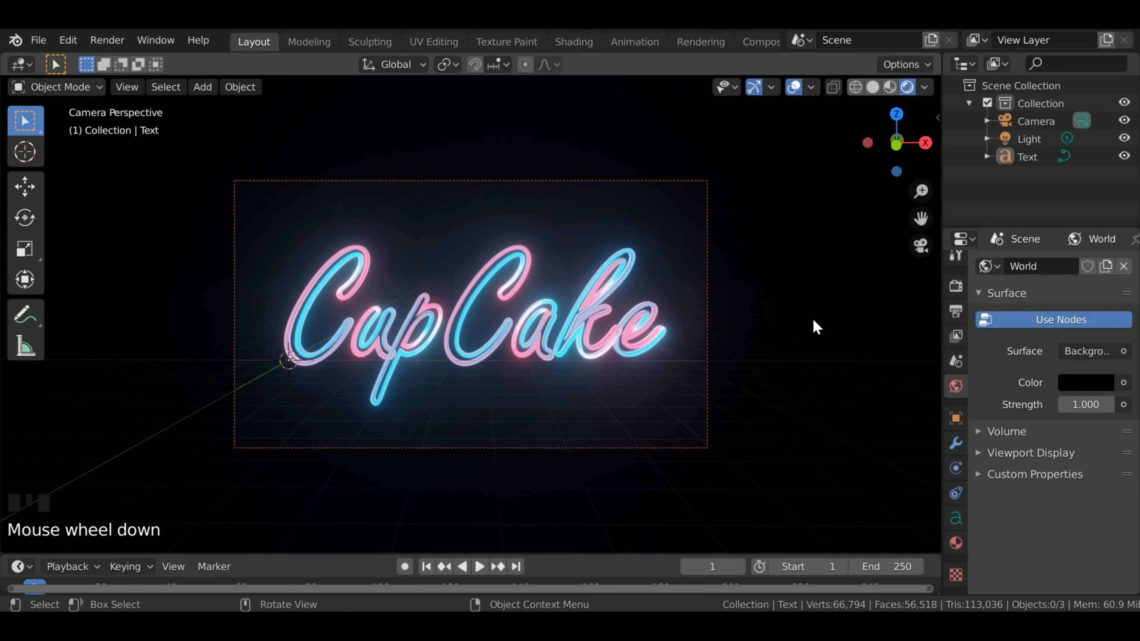
{"action": "double_click", "coordinate": [782, 284]}
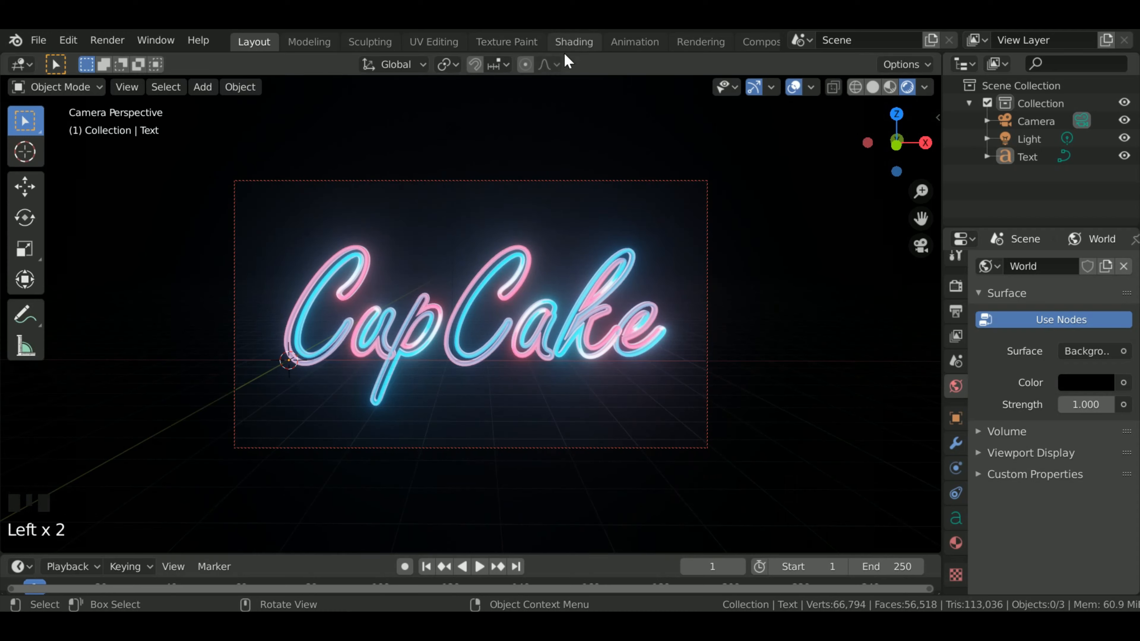
Enlarge the timeline area and reset the Mapping node's Location X to 0 m in the Shading workspace
{"action": "mouse_move", "coordinate": [597, 555]}
{"action": "left_mouse_down"}
{"action": "mouse_move", "coordinate": [601, 431]}
{"action": "mouse_move", "coordinate": [600, 442]}
{"action": "left_mouse_up"}
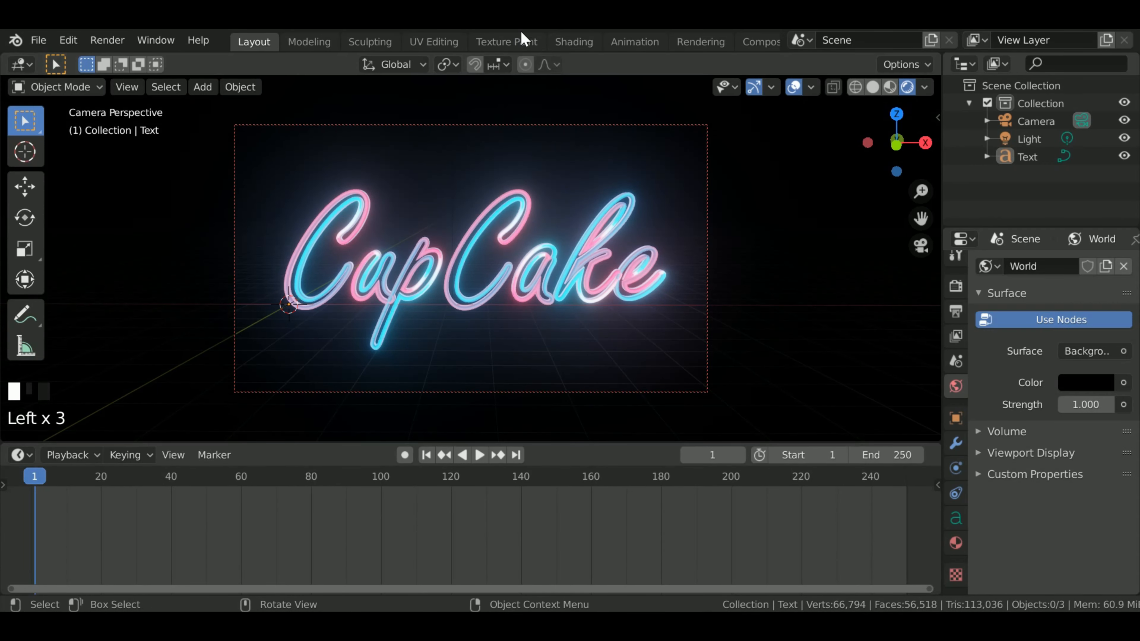
{"action": "left_click", "coordinate": [573, 41]}
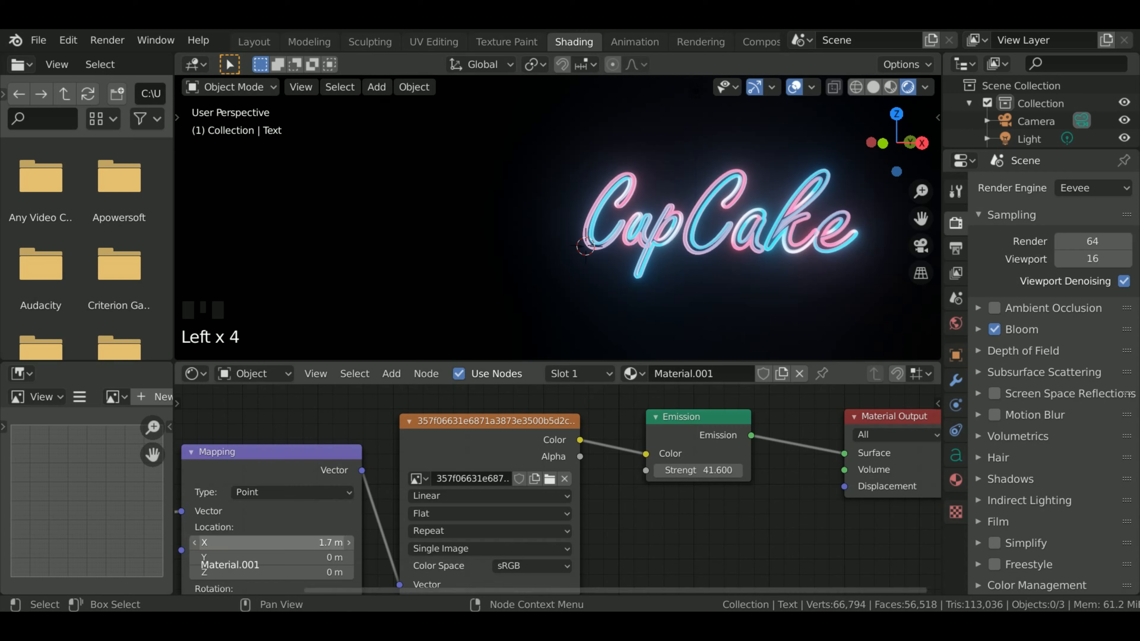
{"action": "left_click", "coordinate": [374, 498]}
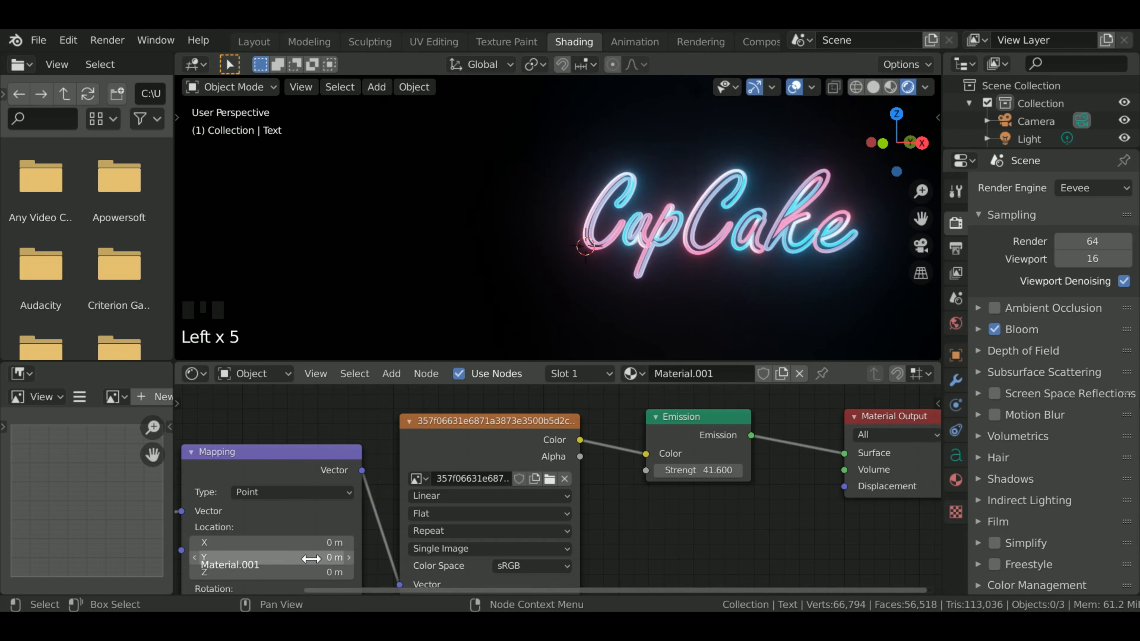
{"action": "left_click", "coordinate": [300, 544]}
{"action": "left_click", "coordinate": [399, 500]}
Try the Generated and Normal coordinates on the Mapping node's Vector input, settle on Object, and set Location X to 0.8 m
{"action": "scroll", "coordinate": [745, 546], "scroll_direction": "down", "scroll_amount": 4}
{"action": "scroll", "coordinate": [283, 490], "scroll_direction": "up", "scroll_amount": 2}
{"action": "scroll", "coordinate": [398, 500], "scroll_direction": "up", "scroll_amount": 3}
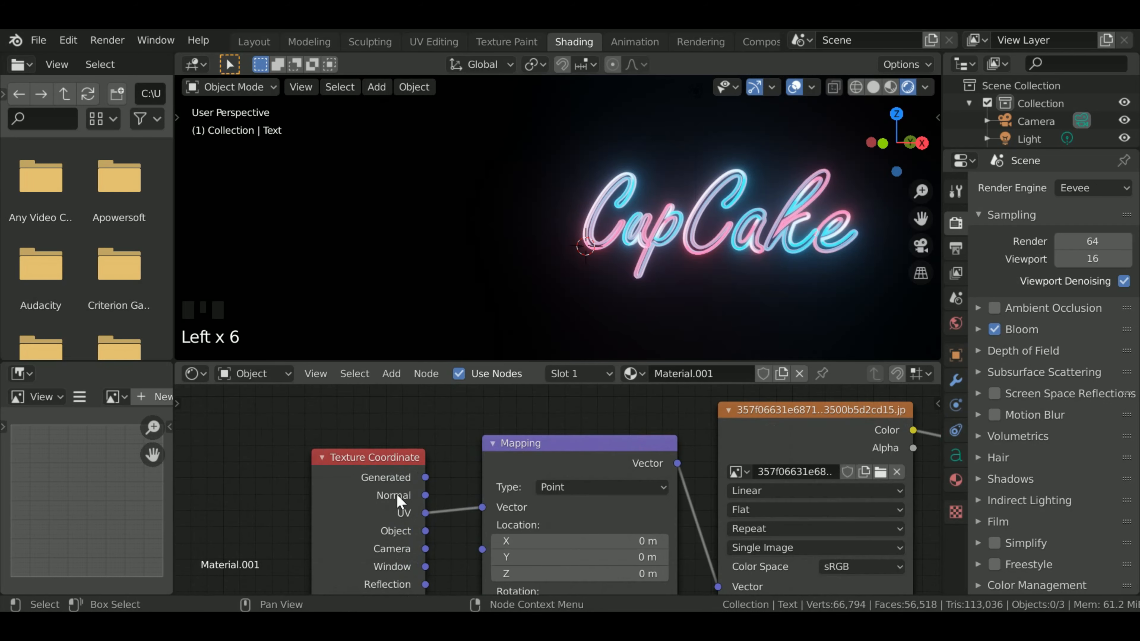
{"action": "left_click_drag", "start_coordinate": [424, 478], "coordinate": [469, 516]}
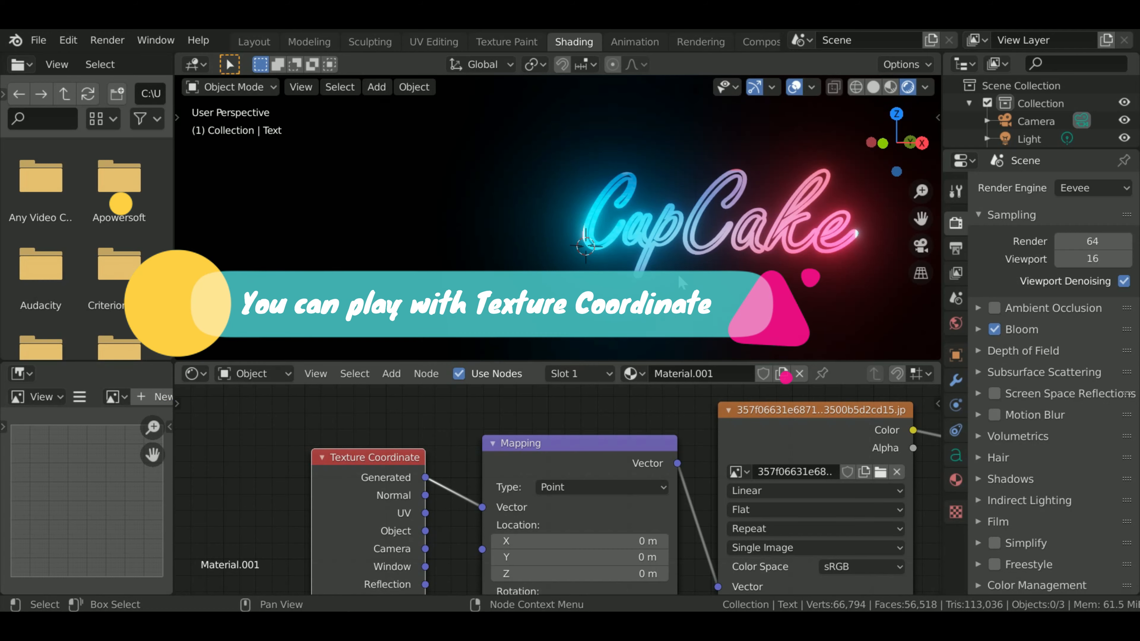
{"action": "mouse_move", "coordinate": [616, 541]}
{"action": "left_mouse_down"}
{"action": "mouse_move", "coordinate": [666, 541]}
{"action": "mouse_move", "coordinate": [596, 542]}
{"action": "mouse_move", "coordinate": [606, 541]}
{"action": "left_mouse_up"}
{"action": "left_click_drag", "start_coordinate": [425, 495], "coordinate": [477, 510]}
{"action": "left_click_drag", "start_coordinate": [425, 531], "coordinate": [481, 507]}
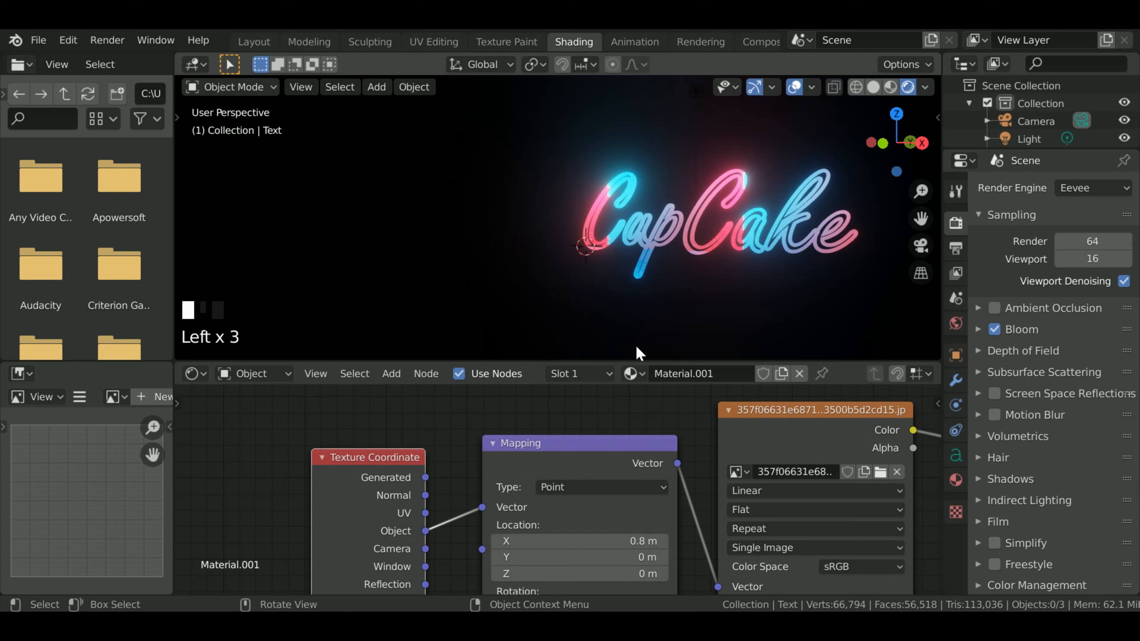
Try the Mapping node's Location X at 0.6 m and restore it to 0.8 m
{"action": "left_click", "coordinate": [493, 545]}
{"action": "left_click", "coordinate": [493, 545]}
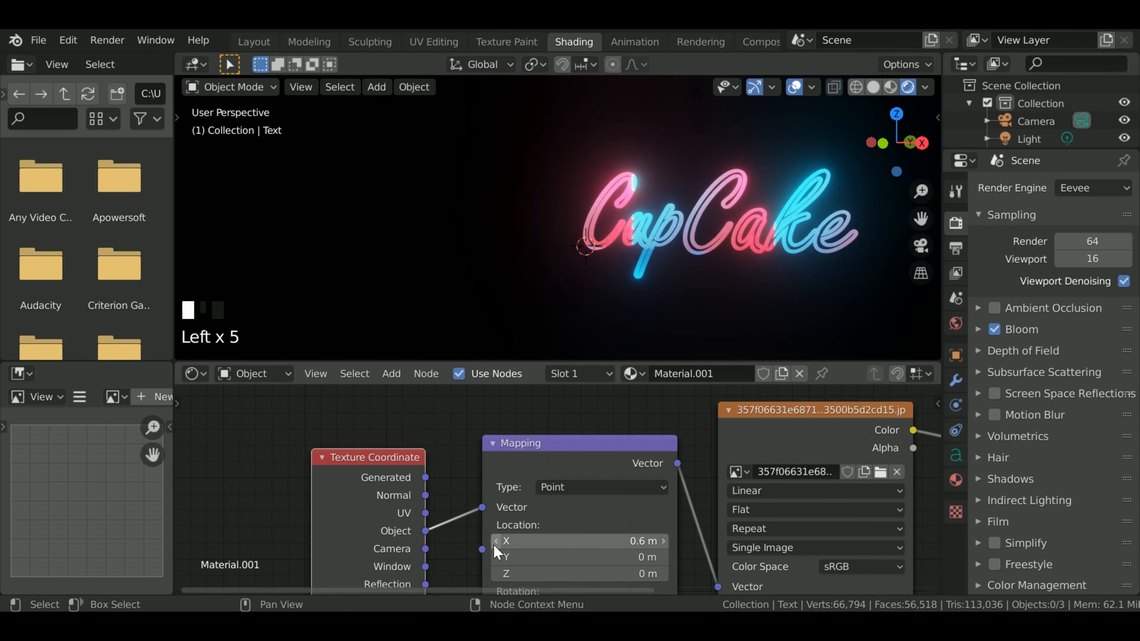
{"action": "left_click", "coordinate": [663, 541]}
{"action": "left_click", "coordinate": [663, 540]}
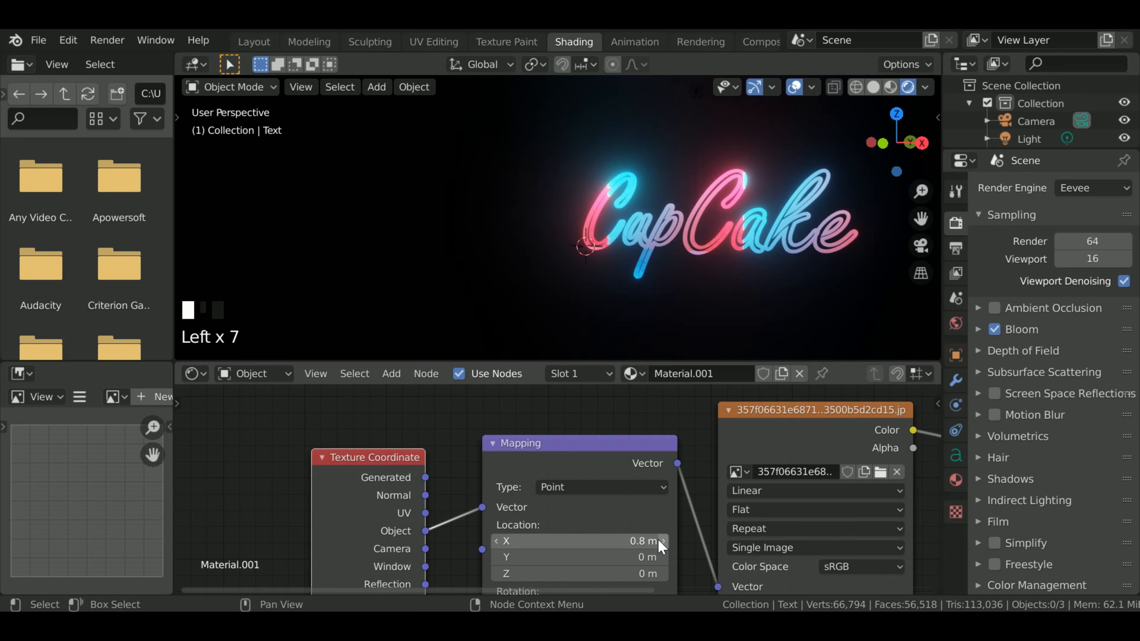
Insert a keyframe on the Mapping node's Location at frame 1 and move the playhead to frame 248
{"action": "left_click", "coordinate": [254, 41]}
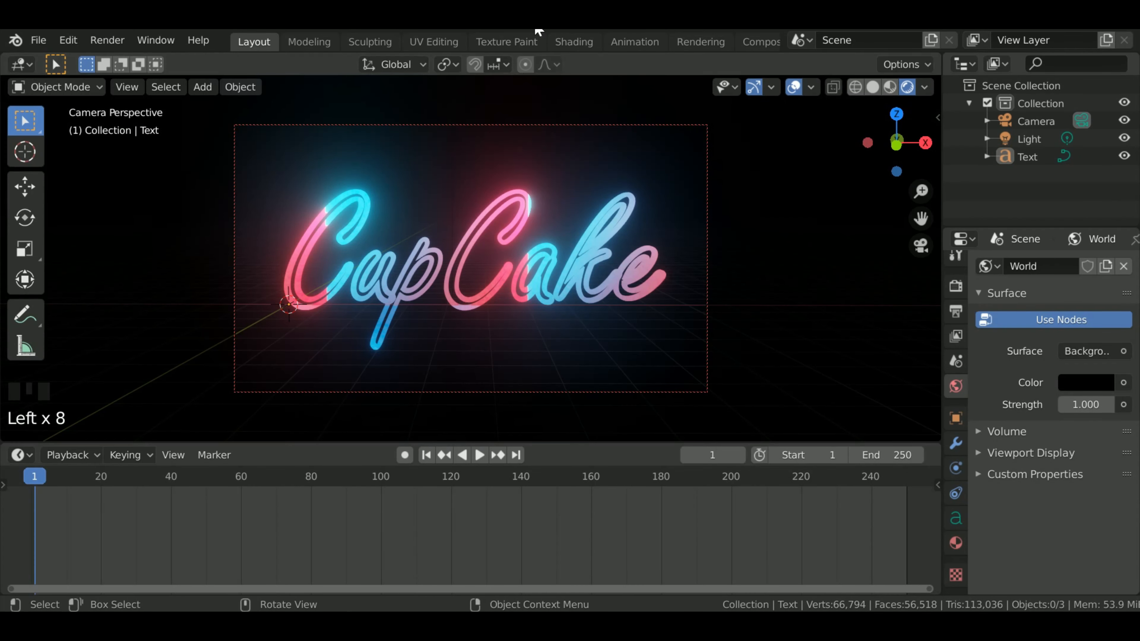
{"action": "left_click", "coordinate": [569, 43]}
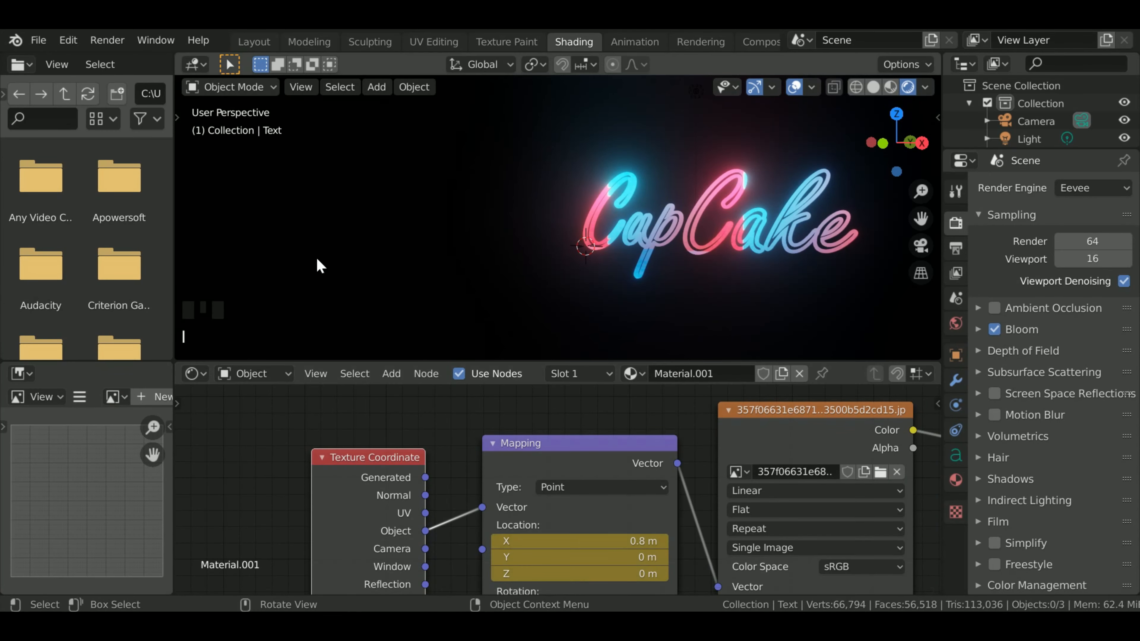
{"action": "left_click", "coordinate": [253, 42]}
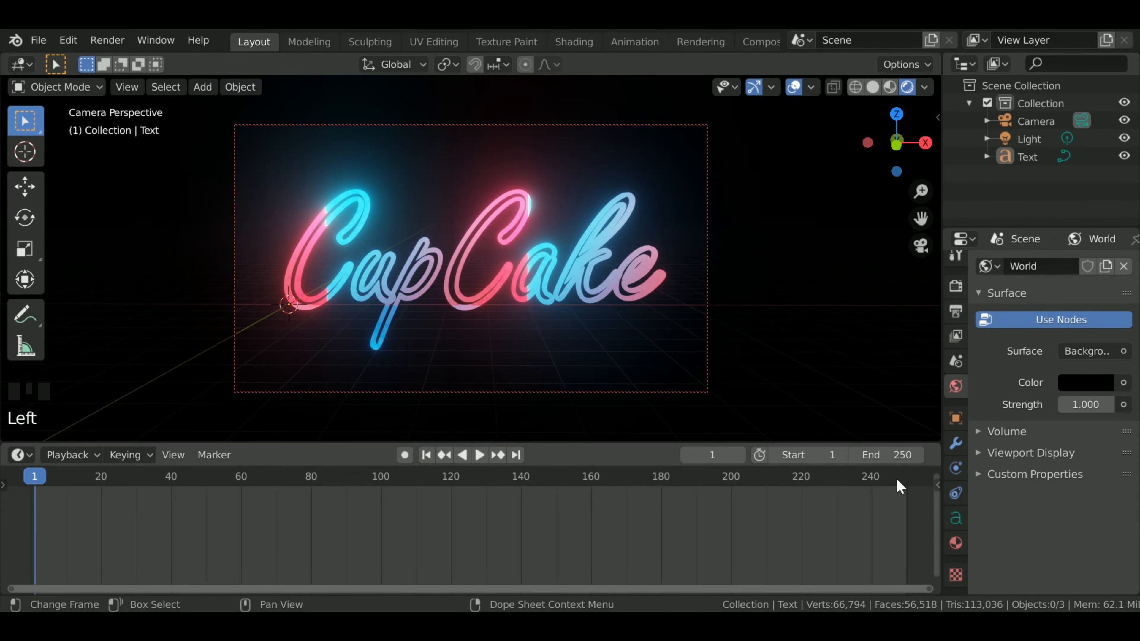
{"action": "left_click", "coordinate": [898, 487]}
{"action": "left_click", "coordinate": [563, 42]}
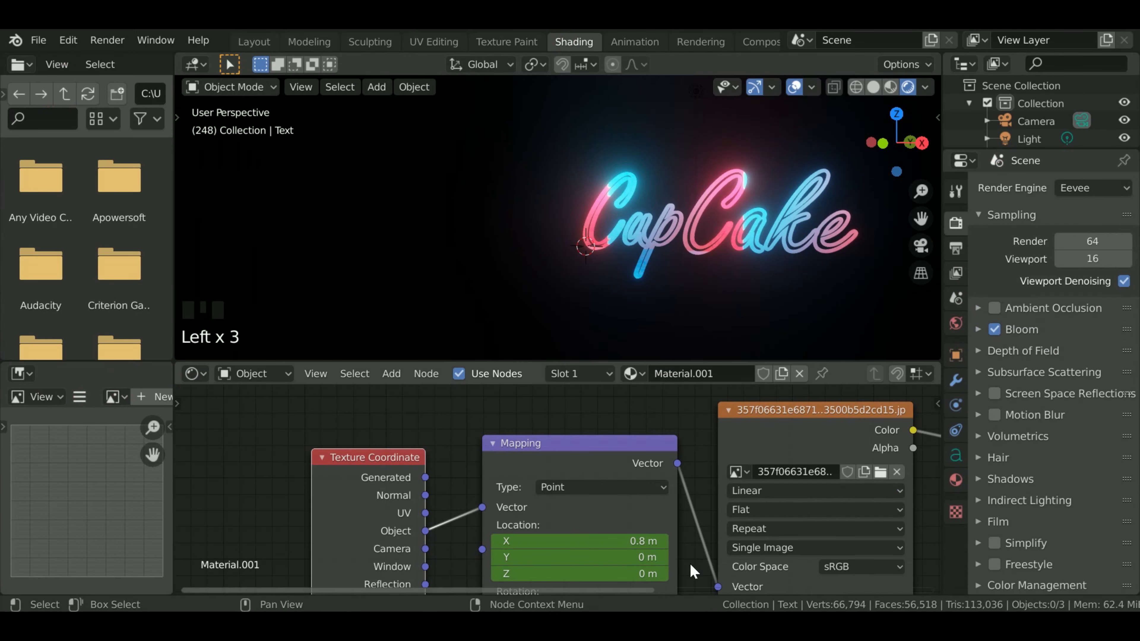
Set the Mapping node's Location X to 1.2 m and insert a Location keyframe at frame 248
{"action": "left_click", "coordinate": [661, 541]}
{"action": "left_click", "coordinate": [660, 541]}
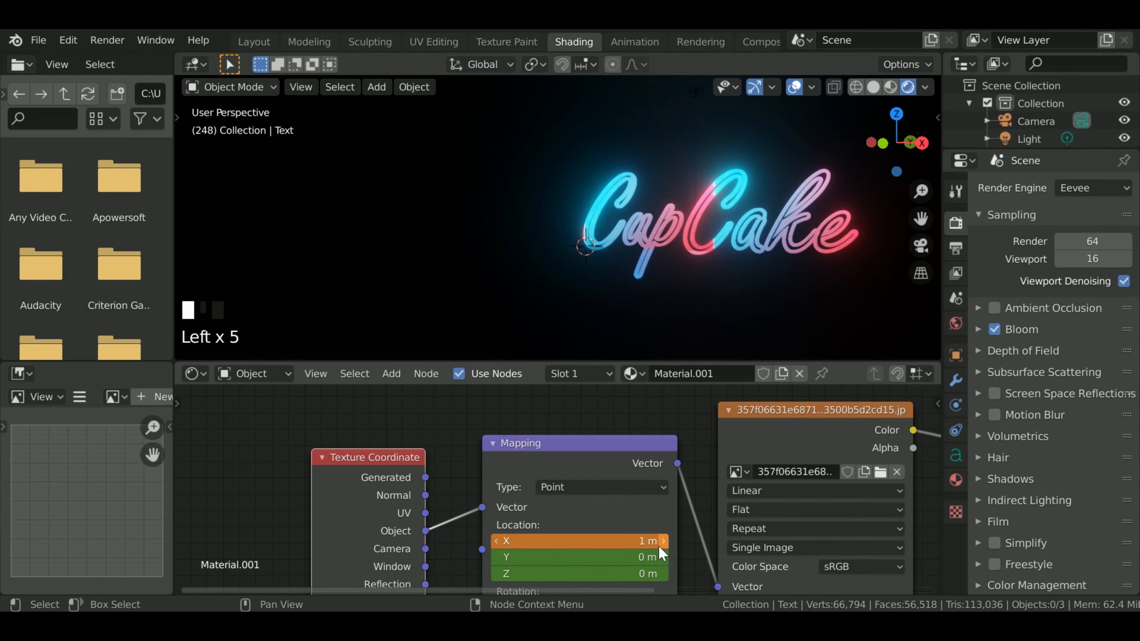
{"action": "left_click", "coordinate": [662, 542]}
{"action": "left_click", "coordinate": [662, 542]}
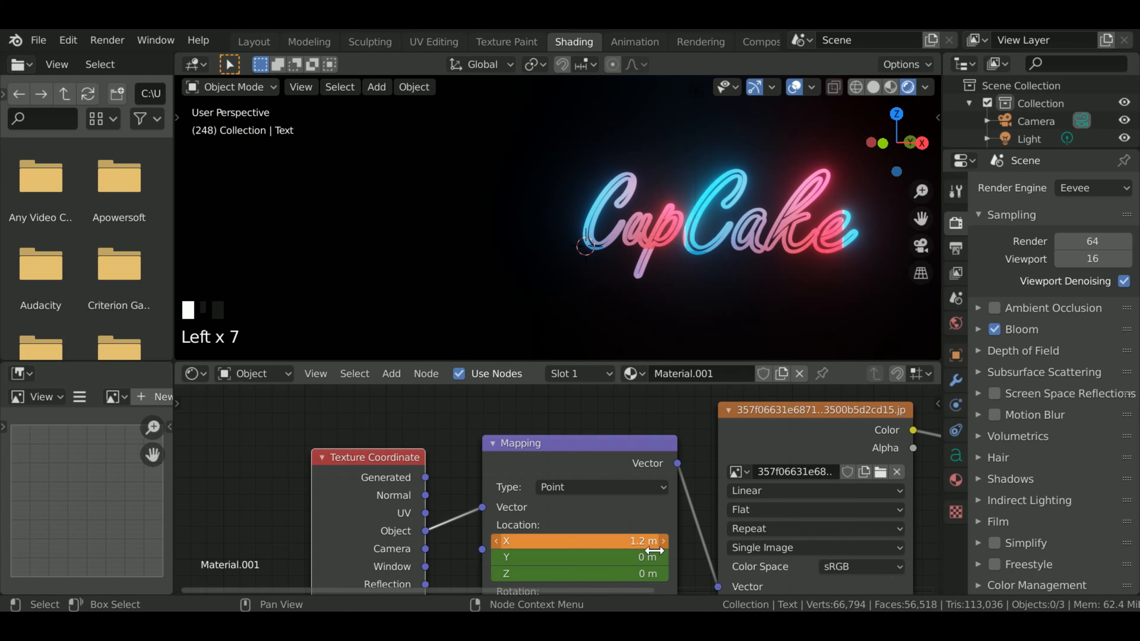
{"action": "key", "text": "i"}
Return to the Layout workspace, play the colour animation through the camera view, and stop playback
{"action": "left_click", "coordinate": [255, 43]}
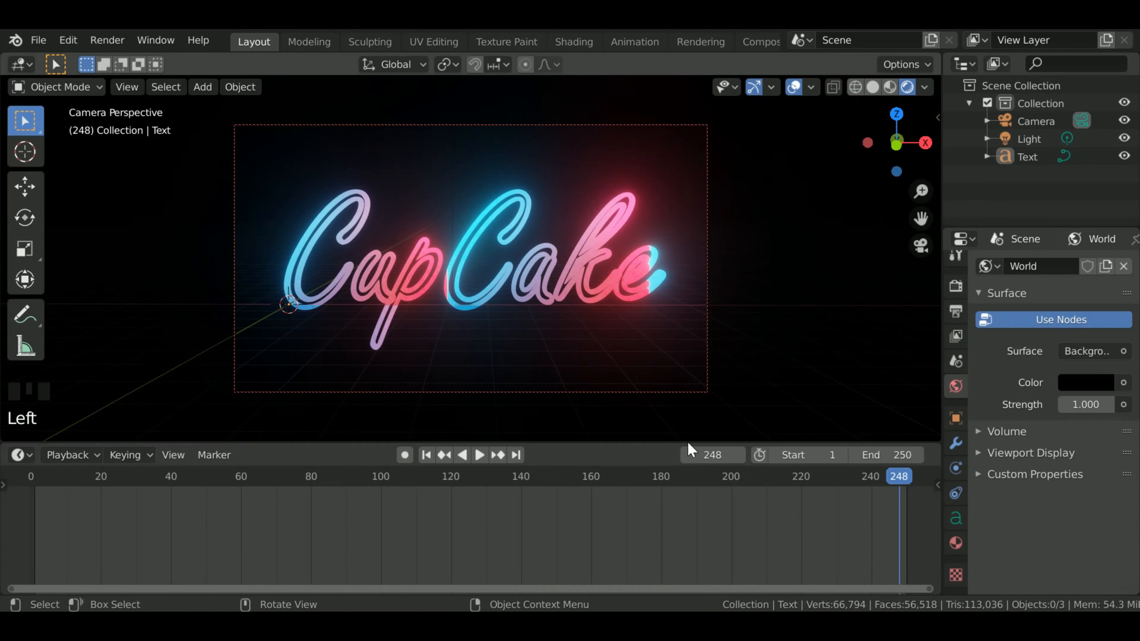
{"action": "key", "text": "space"}
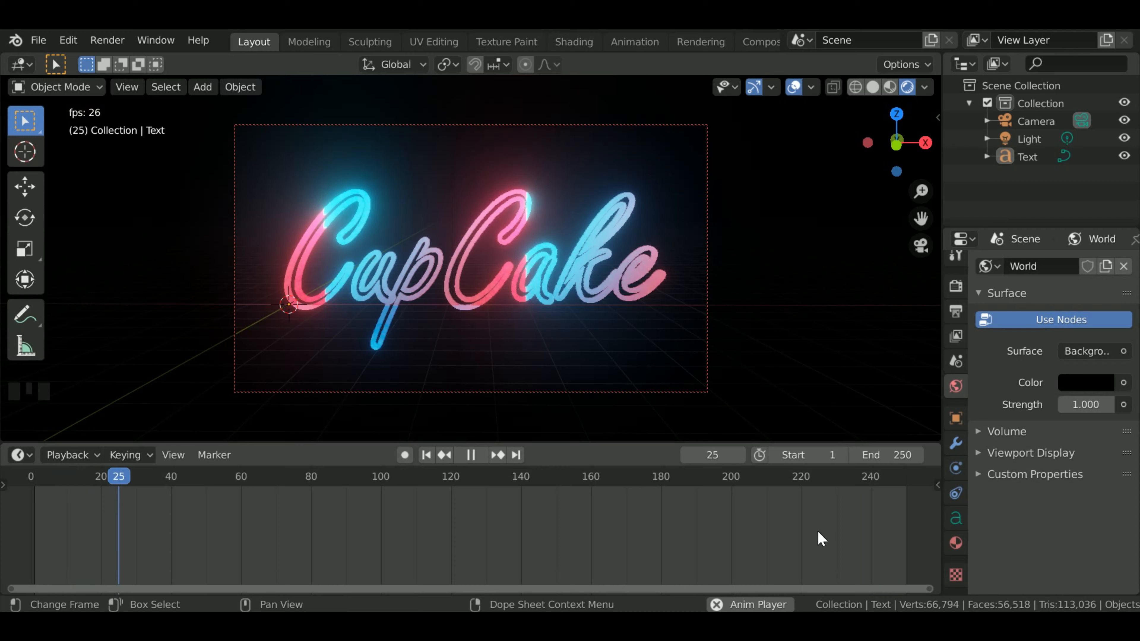
{"action": "key", "text": "space"}
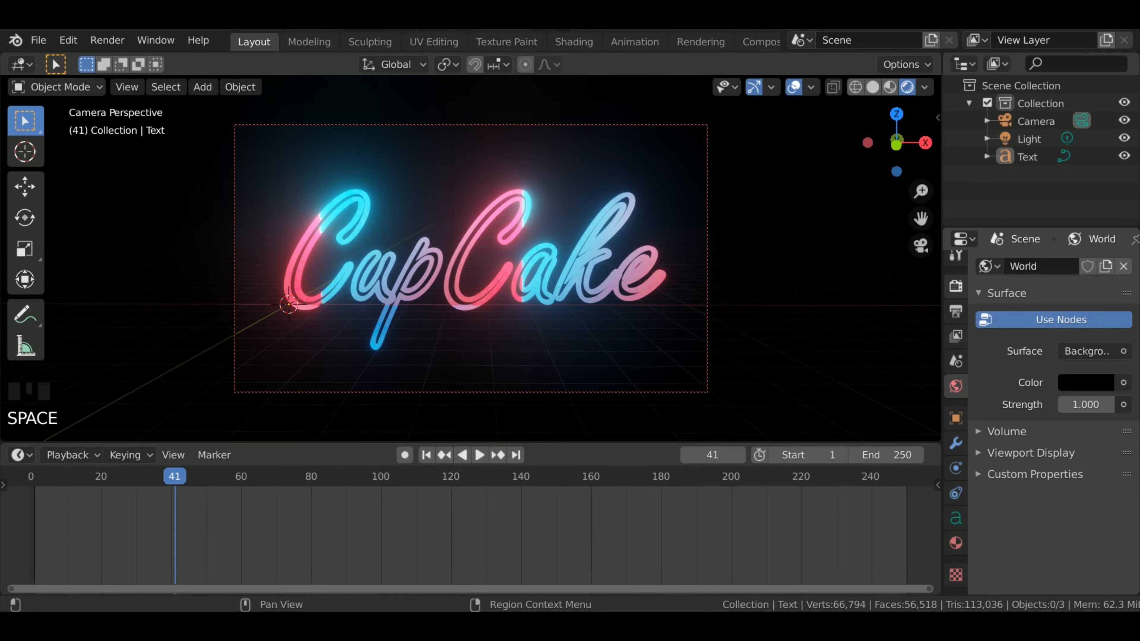
Set the scene's output frame rate to 60 fps
{"action": "left_click", "coordinate": [952, 291]}
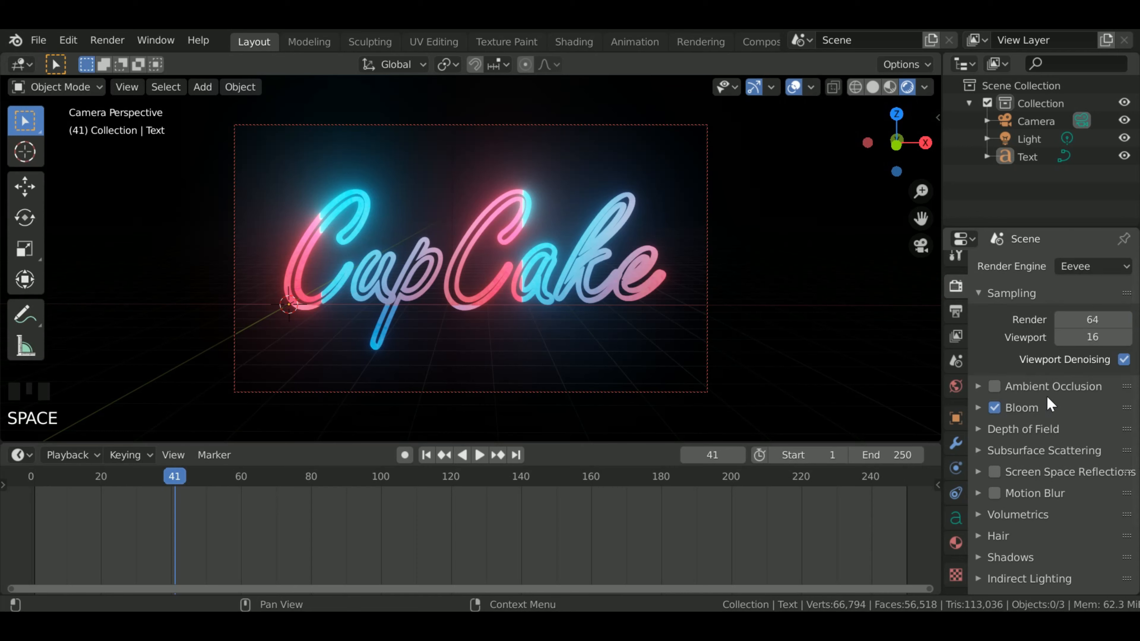
{"action": "scroll", "coordinate": [1005, 470], "scroll_direction": "down", "scroll_amount": 1}
{"action": "scroll", "coordinate": [961, 377], "scroll_direction": "up", "scroll_amount": 1}
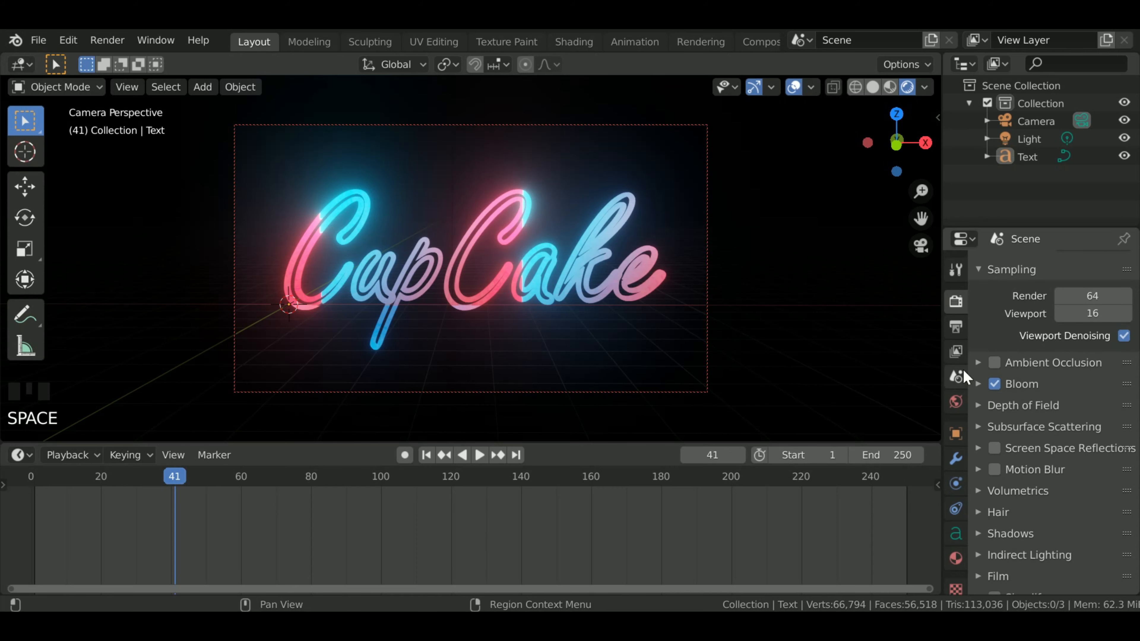
{"action": "left_click", "coordinate": [956, 335]}
{"action": "left_click", "coordinate": [1091, 482]}
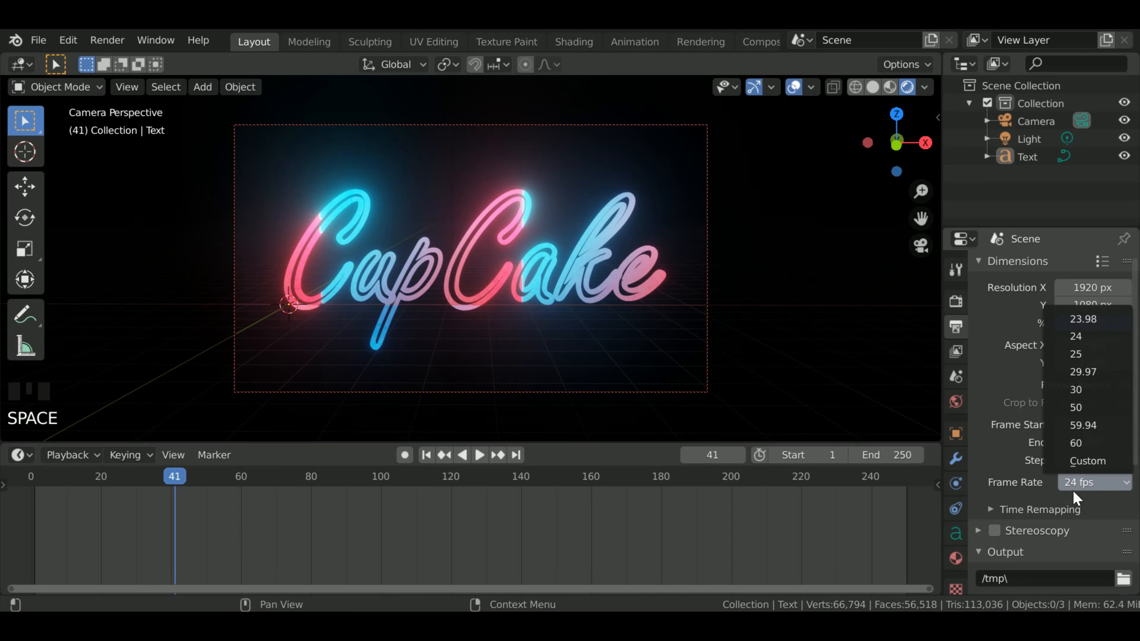
{"action": "left_click", "coordinate": [1077, 448]}
{"action": "scroll", "coordinate": [1043, 525], "scroll_direction": "down", "scroll_amount": 1}
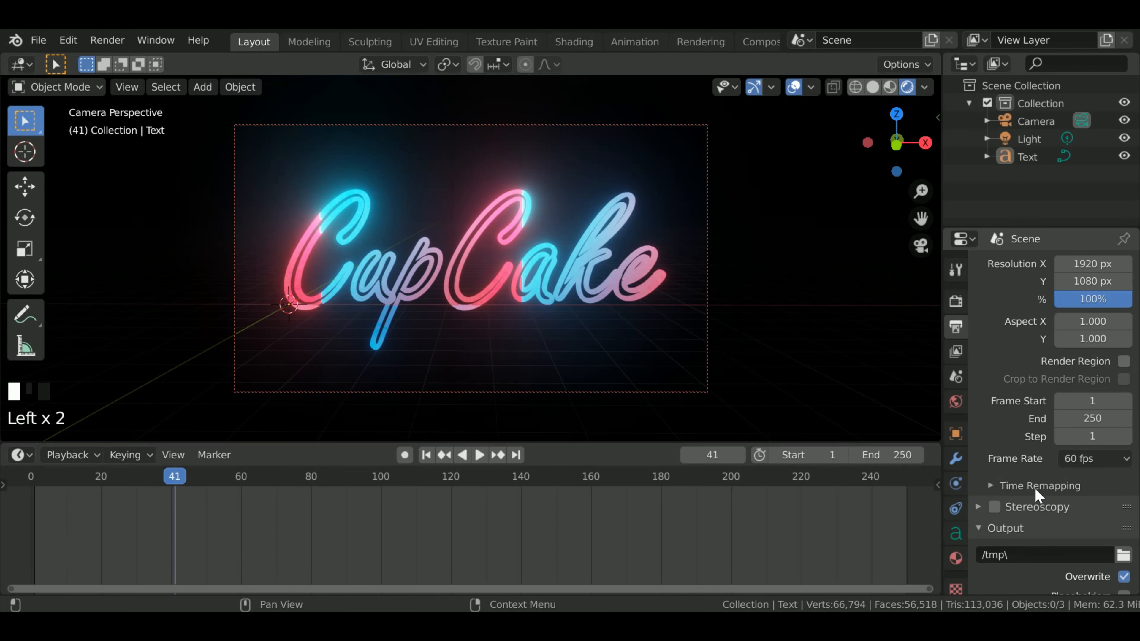
Try a Time Remapping Old value of 50 and restore it to 100
{"action": "left_click", "coordinate": [1037, 486]}
{"action": "left_click", "coordinate": [1102, 515]}
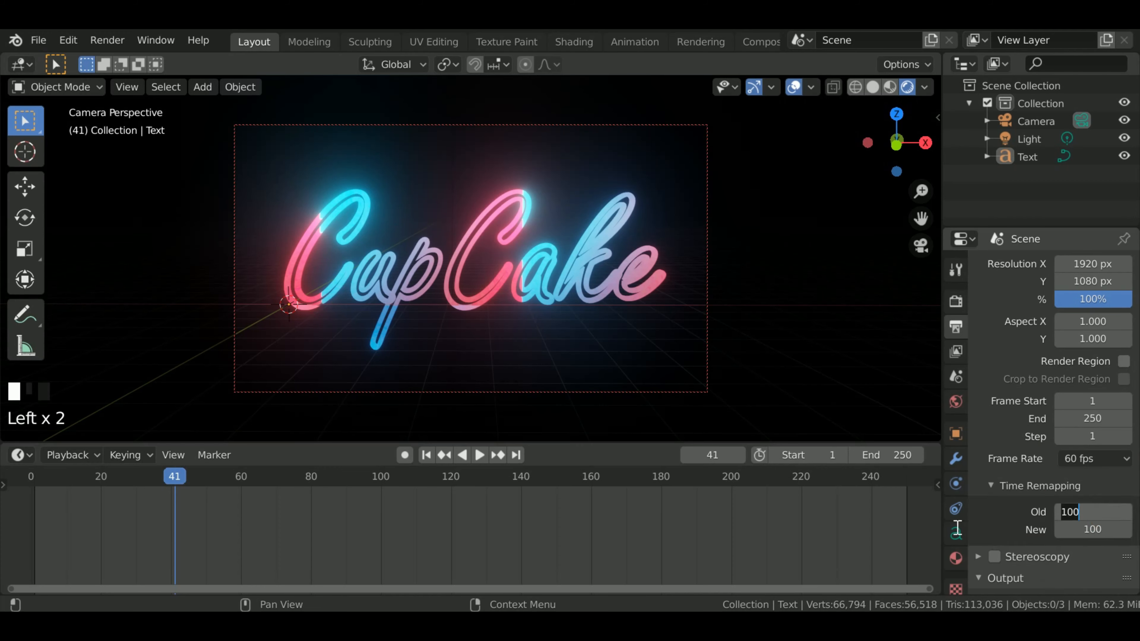
{"action": "type", "text": "50"}
{"action": "key", "text": "Return"}
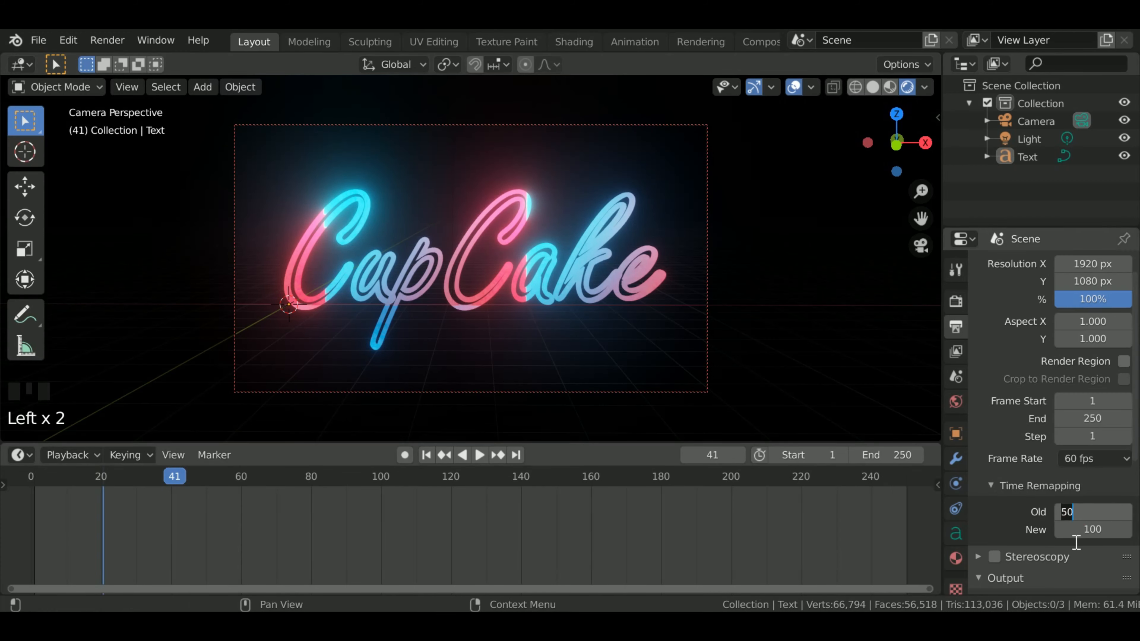
{"action": "type", "text": "100"}
{"action": "key", "text": "Return"}
Set the render output's file format to FFmpeg video
{"action": "scroll", "coordinate": [1036, 525], "scroll_direction": "down", "scroll_amount": 8}
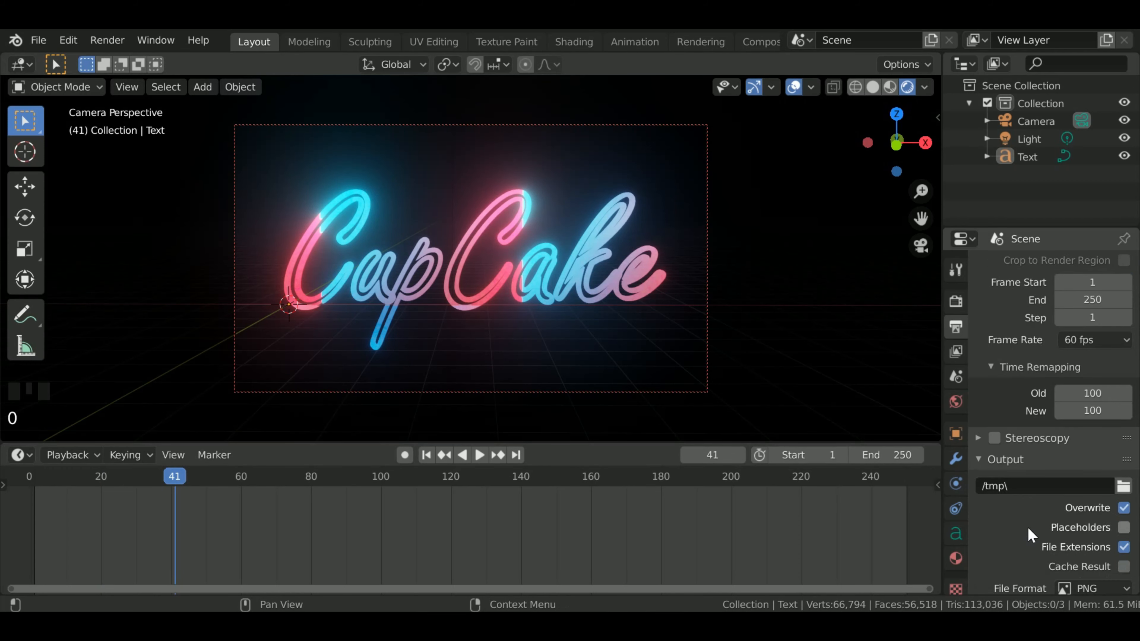
{"action": "left_click", "coordinate": [1085, 515]}
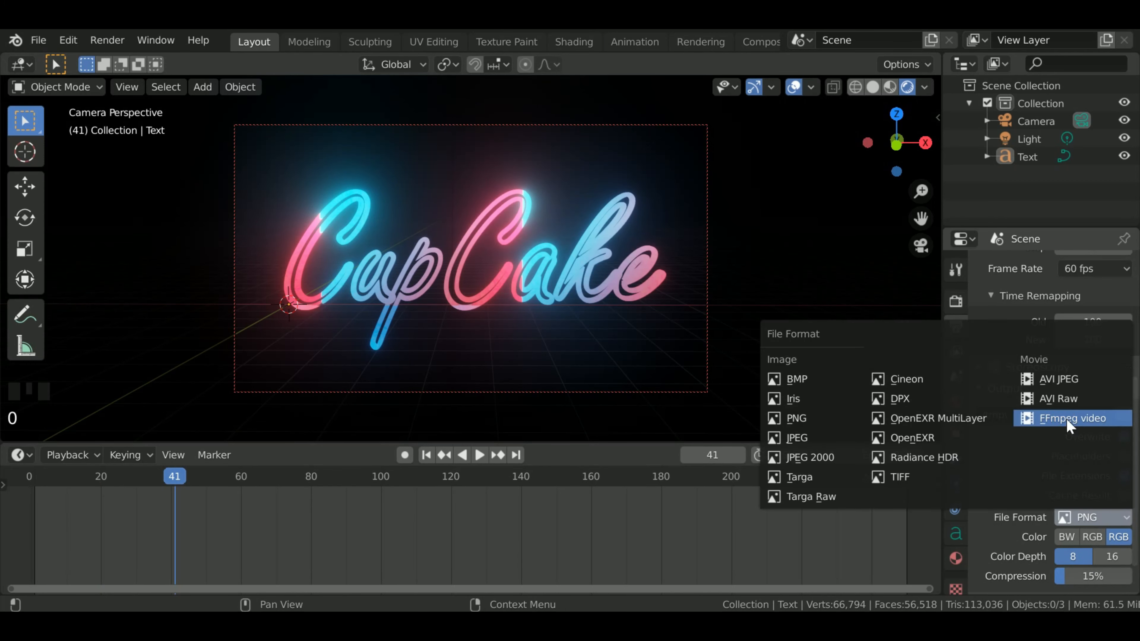
{"action": "left_click", "coordinate": [1067, 455]}
{"action": "scroll", "coordinate": [1103, 566], "scroll_direction": "down", "scroll_amount": 1}
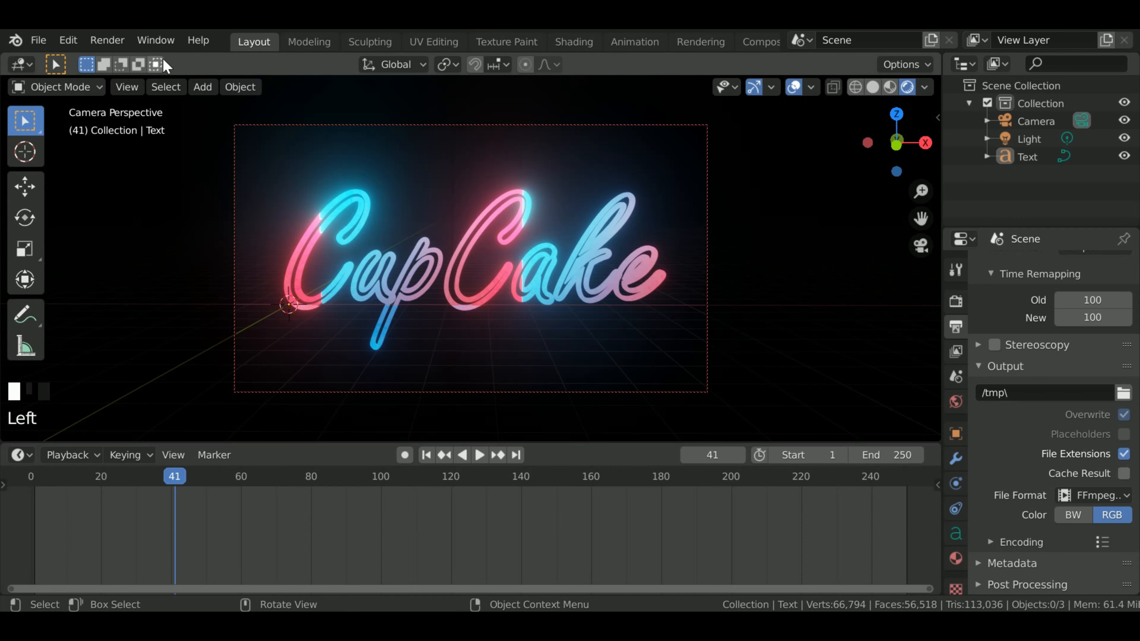
Render the full animation, close the render result, and play back the rendered video
{"action": "left_click", "coordinate": [108, 41]}
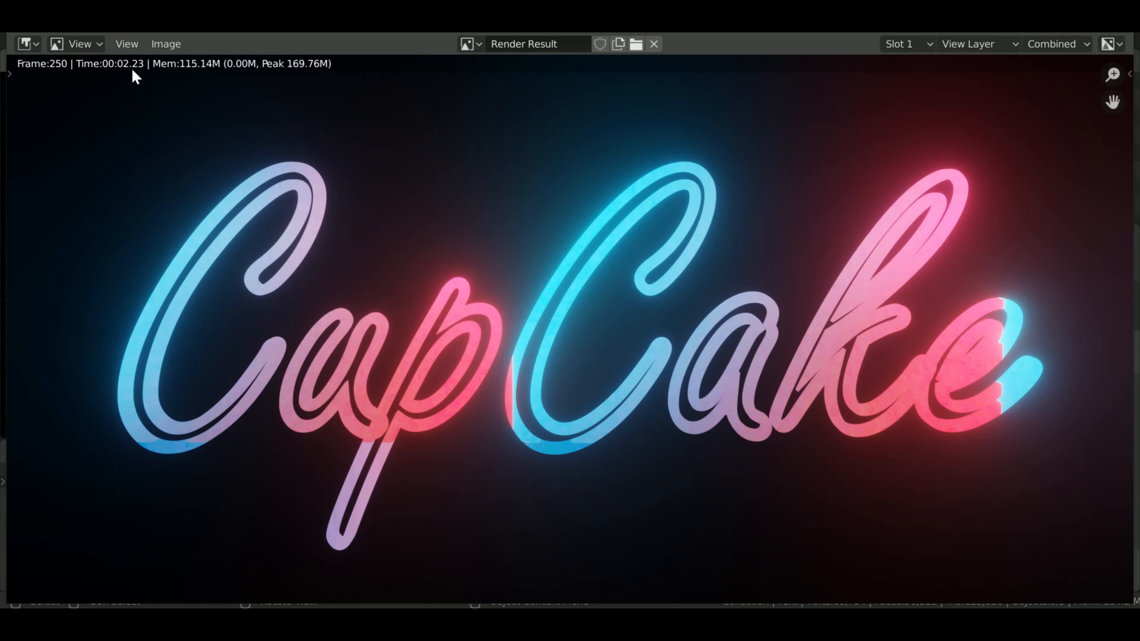
{"action": "key", "text": "Escape"}
{"action": "left_click", "coordinate": [107, 36]}
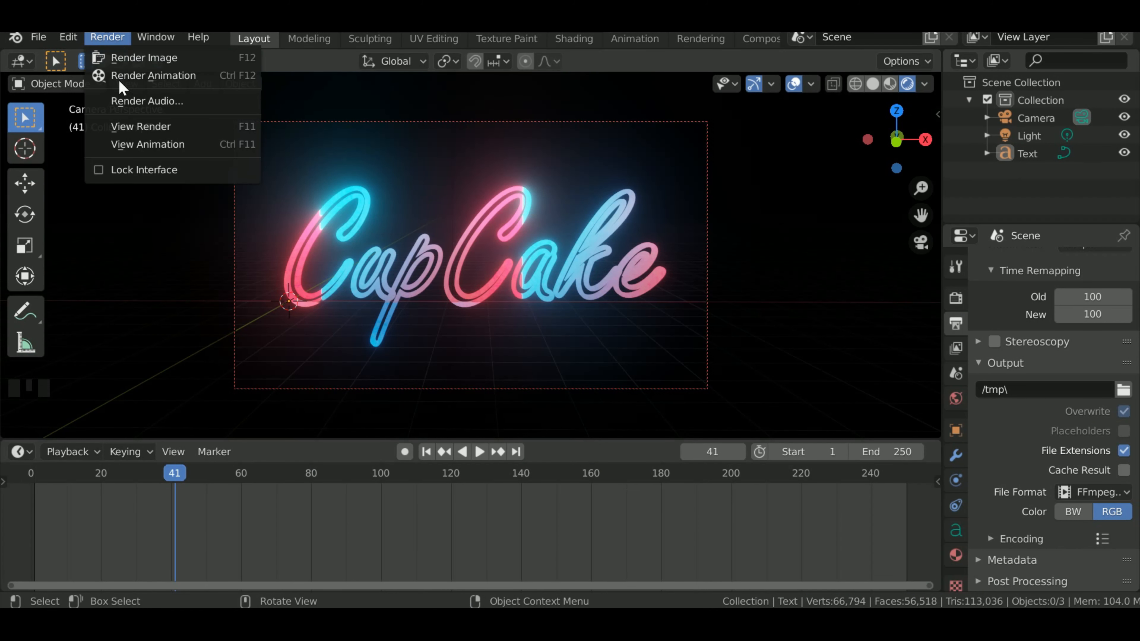
{"action": "left_click", "coordinate": [151, 145]}
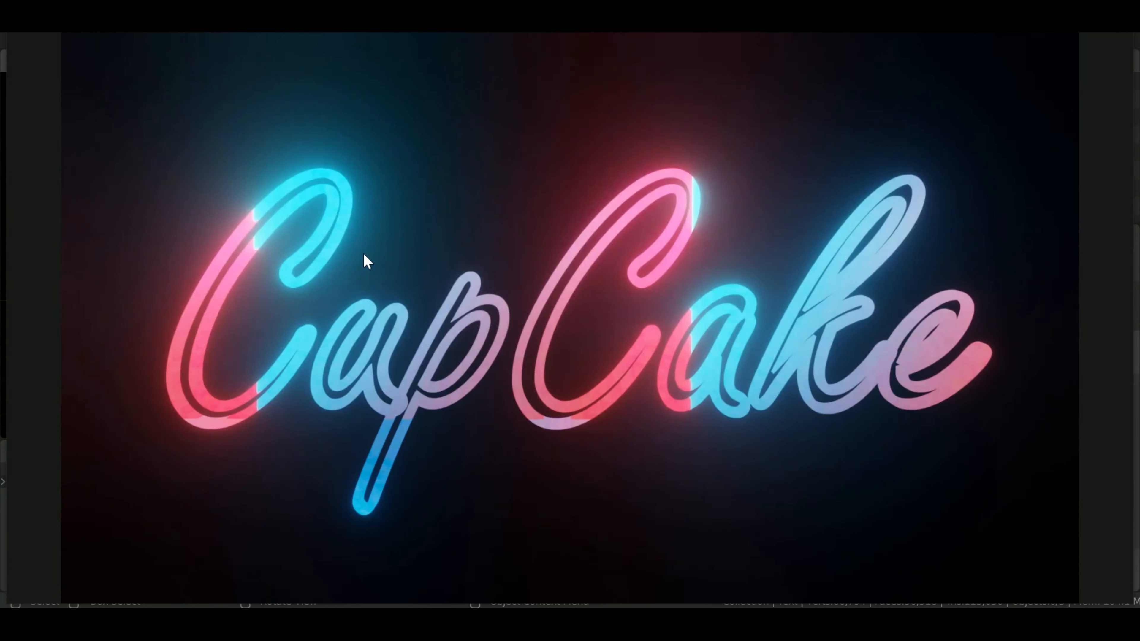